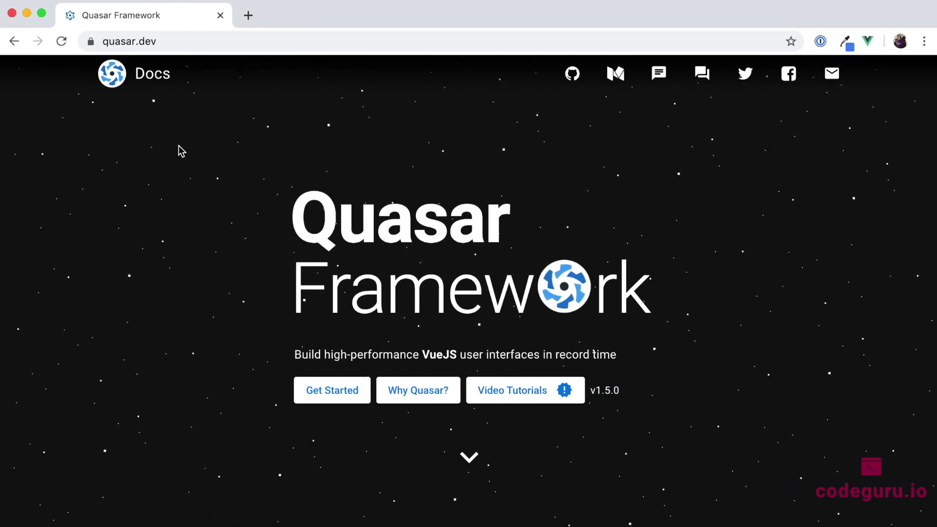
# Open the Quasar docs' Quasar CLI installation page and highlight the required Node and NPM versions.
pyautogui.click(160, 83)
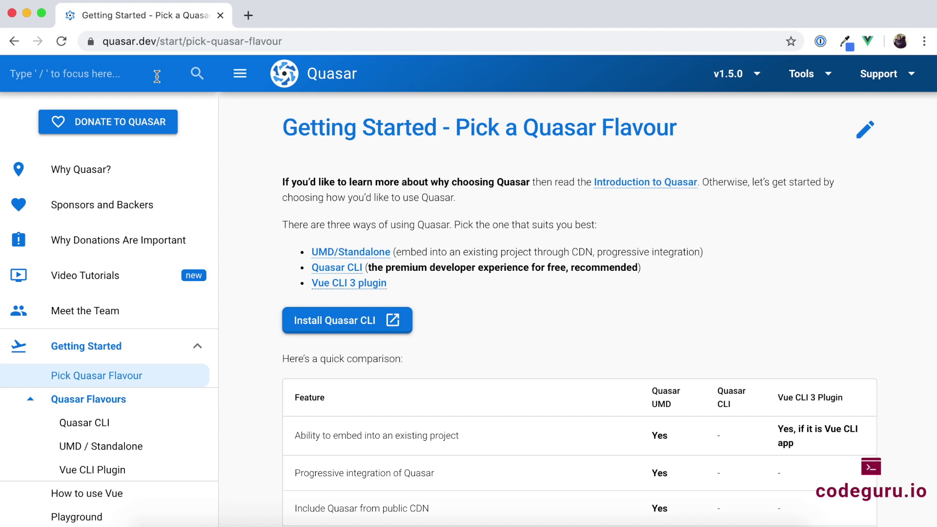
pyautogui.scroll(-3, 195, 250)
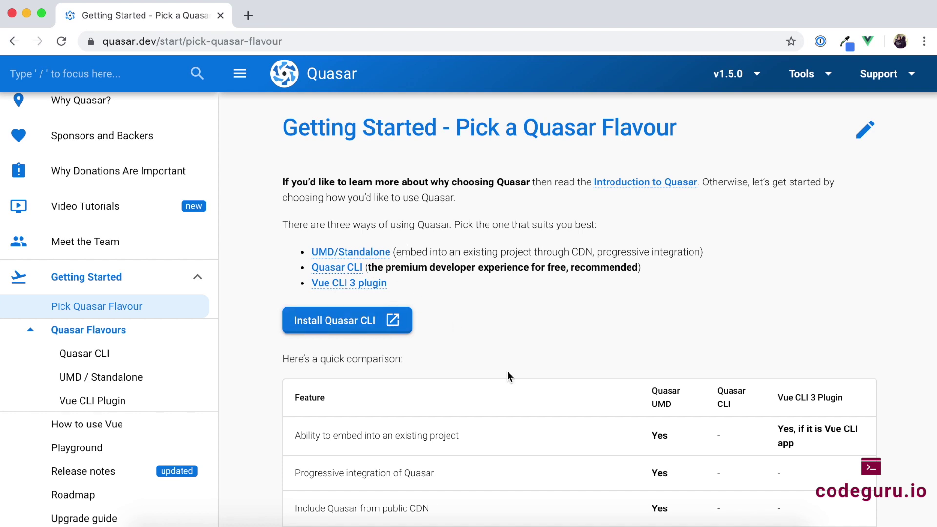
pyautogui.scroll(-2, 508, 374)
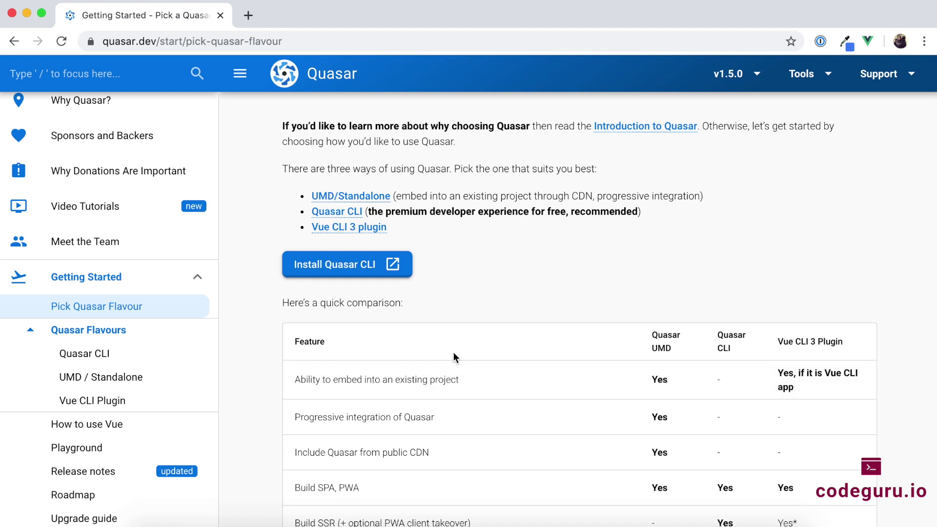
pyautogui.click(348, 266)
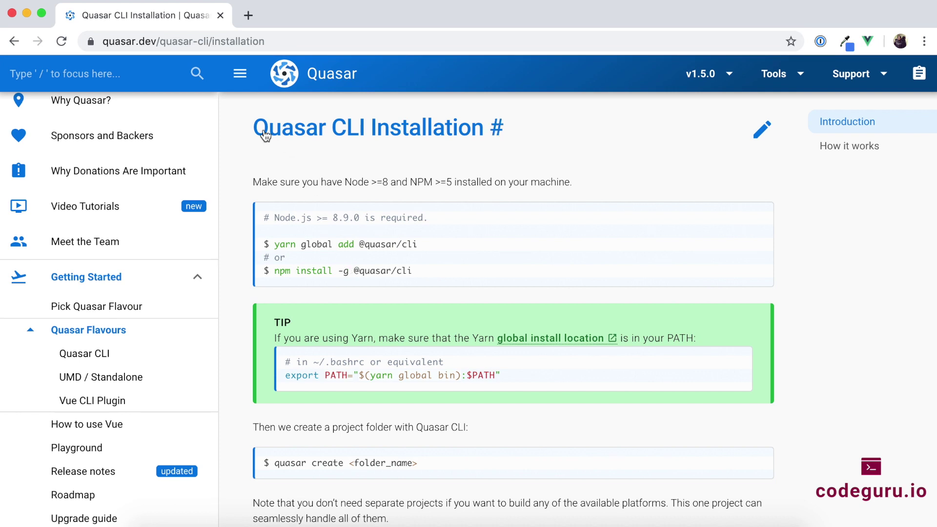
pyautogui.moveTo(345, 183); pyautogui.dragTo(452, 181)
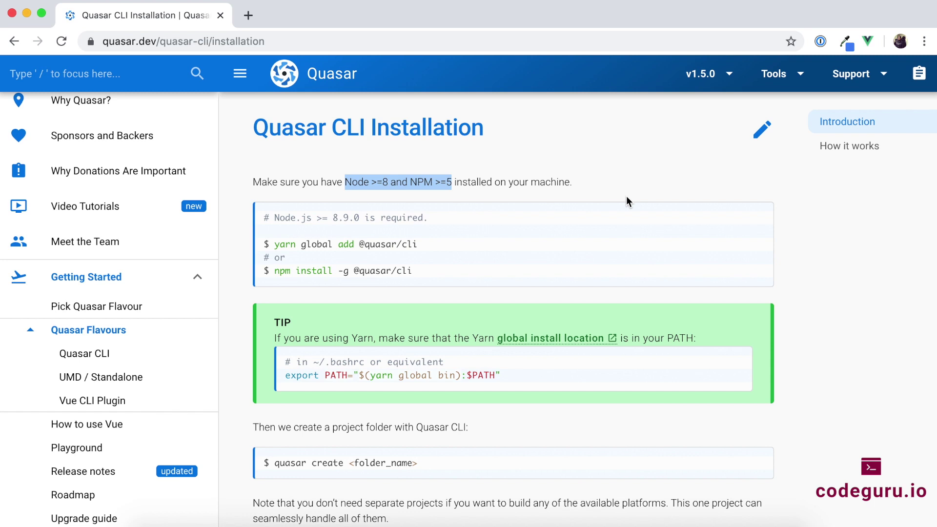
# Search the web for nodejs in a new tab and open the official Node.js site.
pyautogui.click(248, 16)
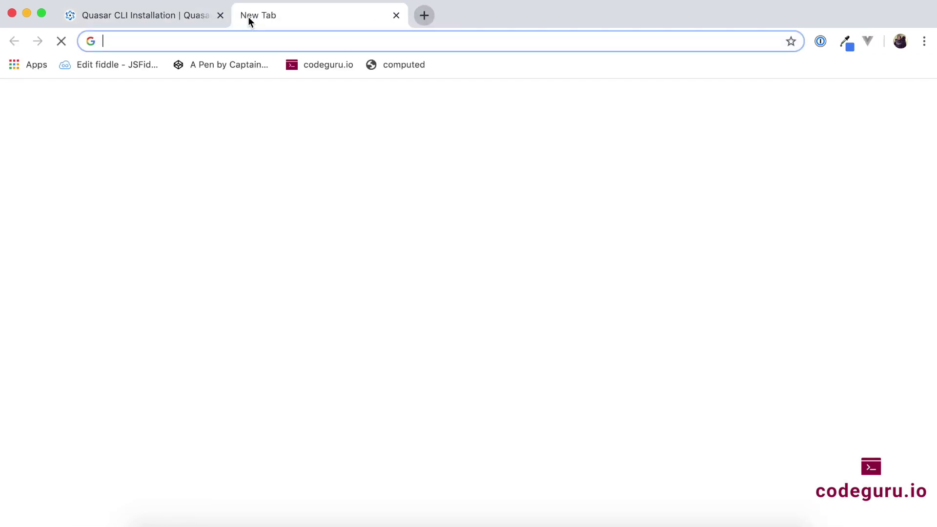
pyautogui.write('nodejs')
pyautogui.press('Return')
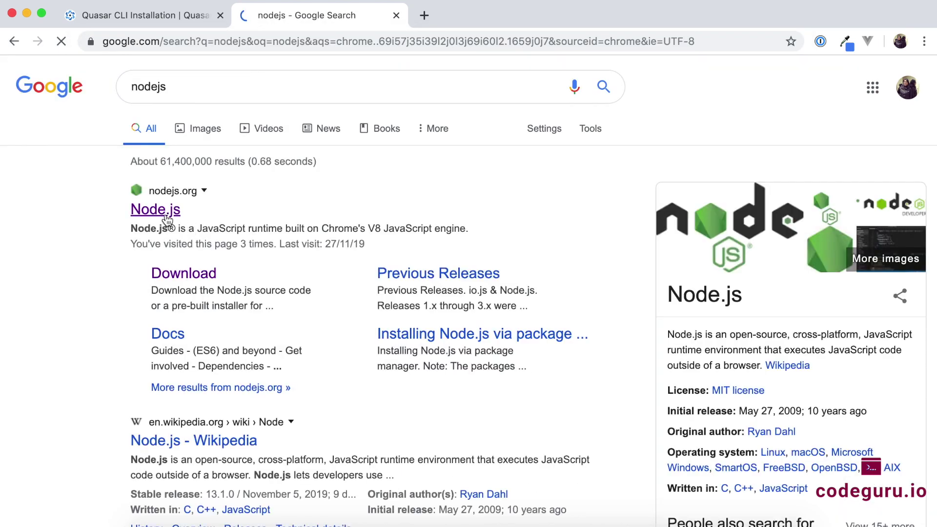
pyautogui.click(165, 214)
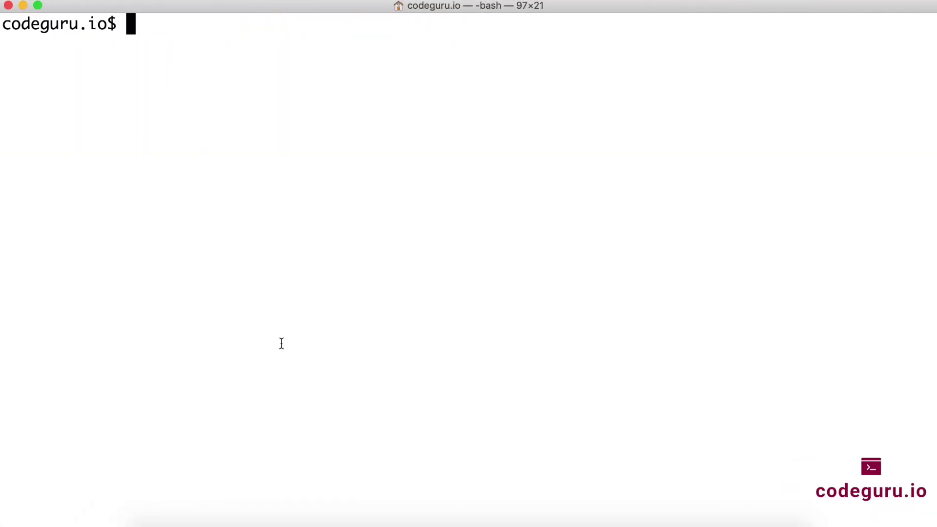
# Switch to Terminal, check the installed Node version with node --version, and highlight the version number.
pyautogui.write('node -version')
pyautogui.press('Return')
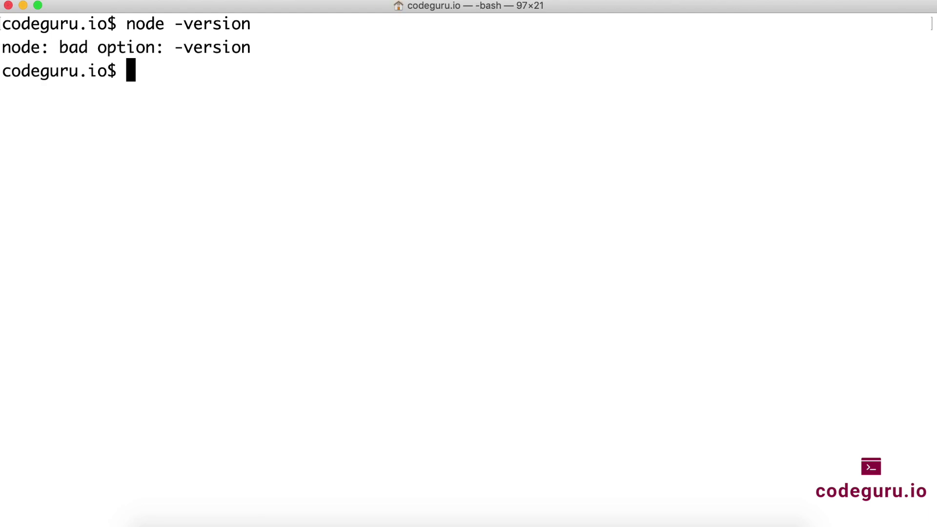
pyautogui.press('Up')
pyautogui.press('Left')
pyautogui.press('Left')
pyautogui.press('Left')
pyautogui.press('Left')
pyautogui.press('Left')
pyautogui.press('Left')
pyautogui.press('Left')
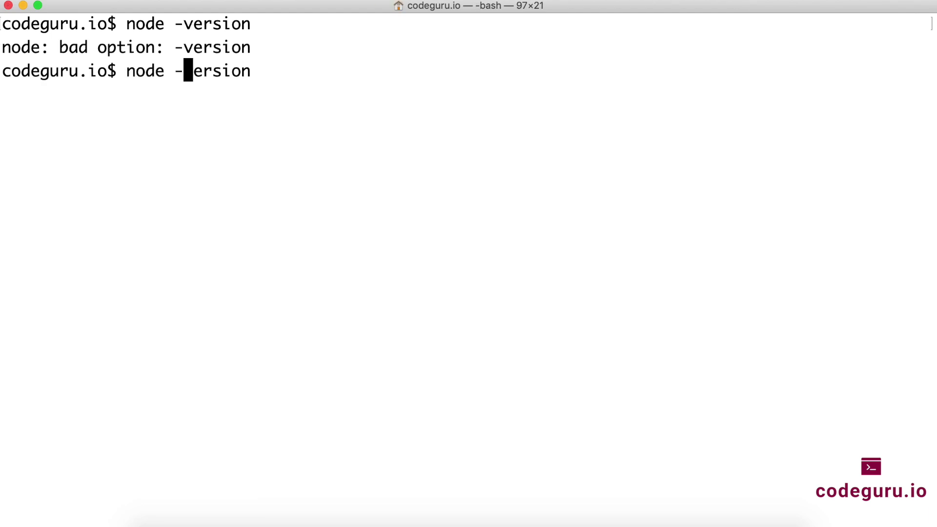
pyautogui.write('-')
pyautogui.press('Return')
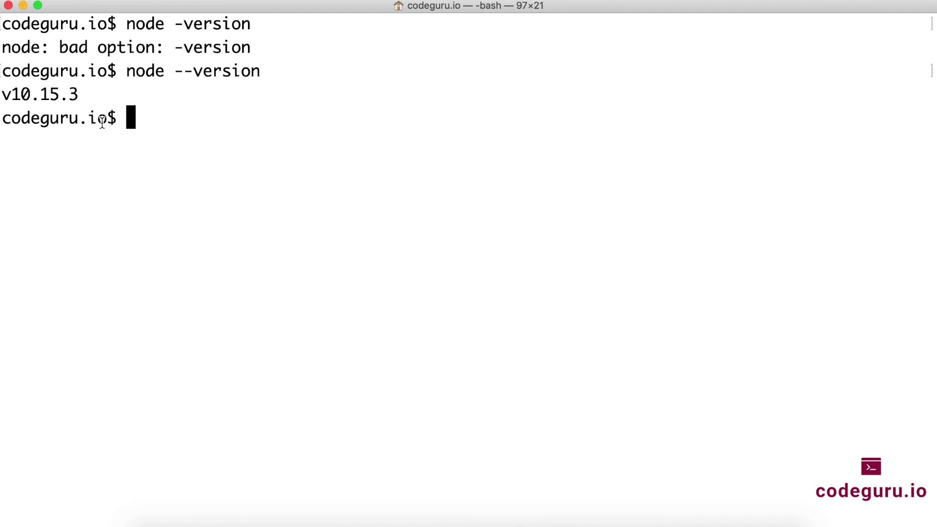
pyautogui.moveTo(11, 93); pyautogui.dragTo(104, 92)
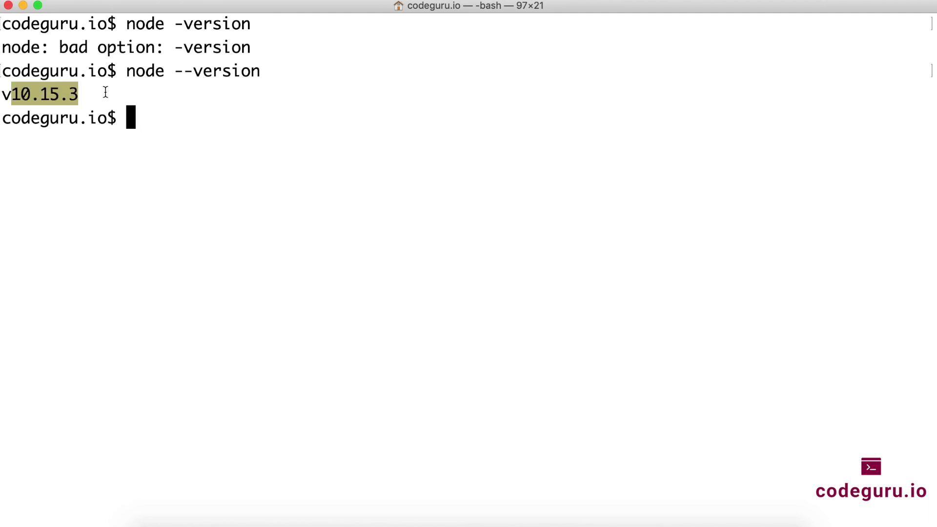
# Check the installed npm version with npm --version, then clear the terminal.
pyautogui.write('npm --version')
pyautogui.press('Return')
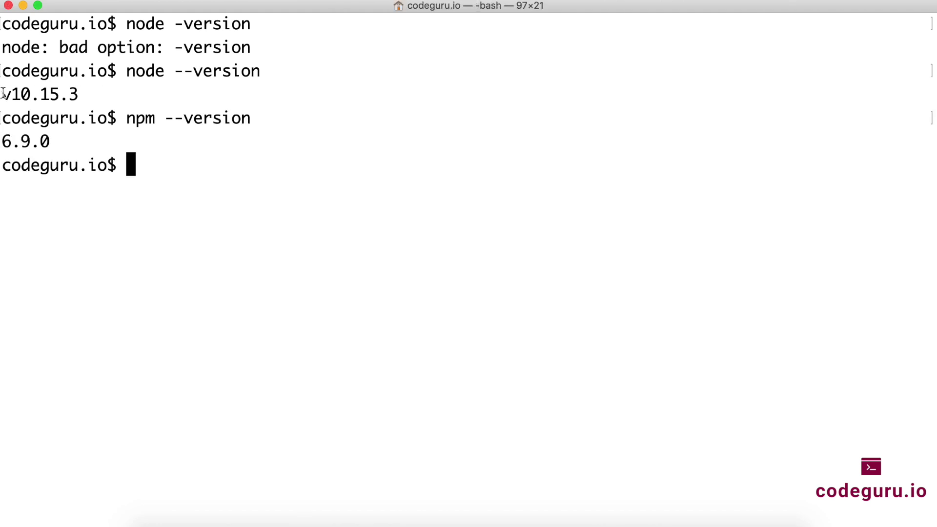
pyautogui.moveTo(2, 141); pyautogui.dragTo(58, 141)
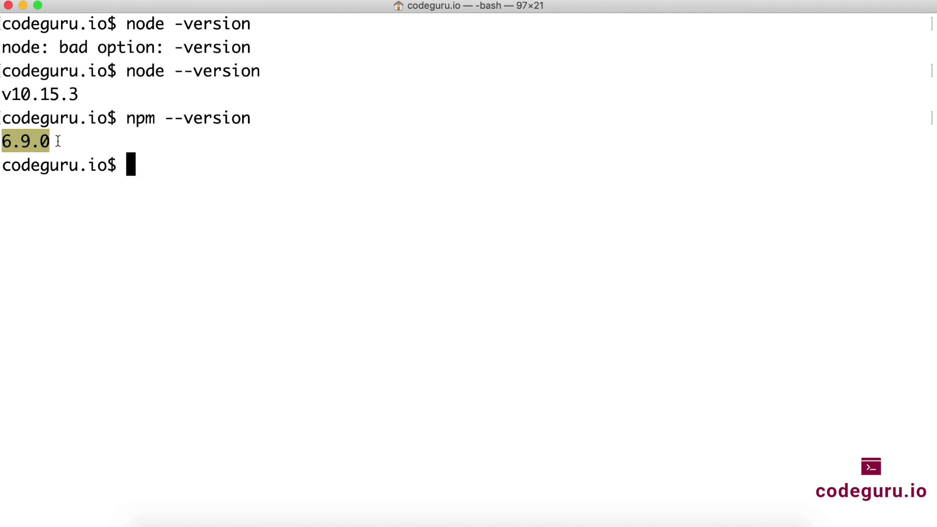
pyautogui.write('clear')
pyautogui.press('Return')
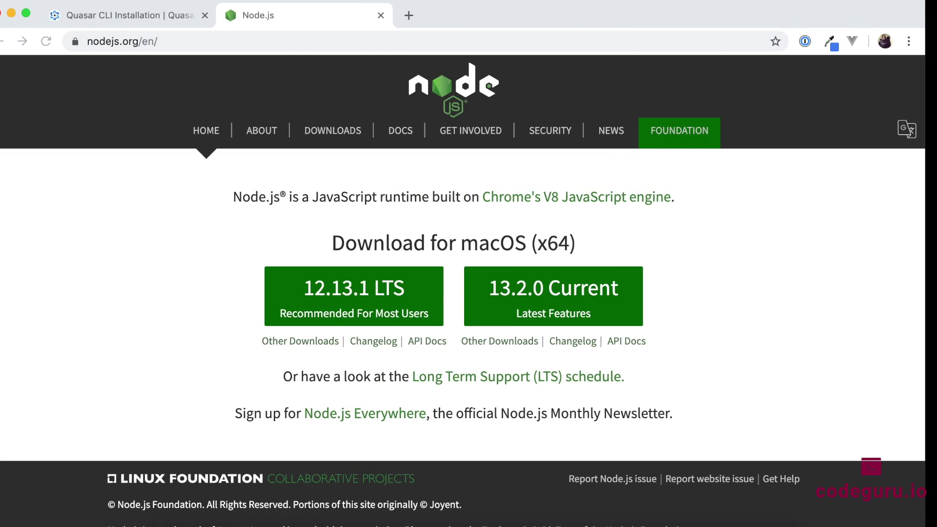
# Close the Node.js page in the browser and review the version requirements and npm install command in the Quasar docs.
pyautogui.click(380, 15)
pyautogui.click(386, 180)
pyautogui.moveTo(345, 182); pyautogui.dragTo(454, 183)
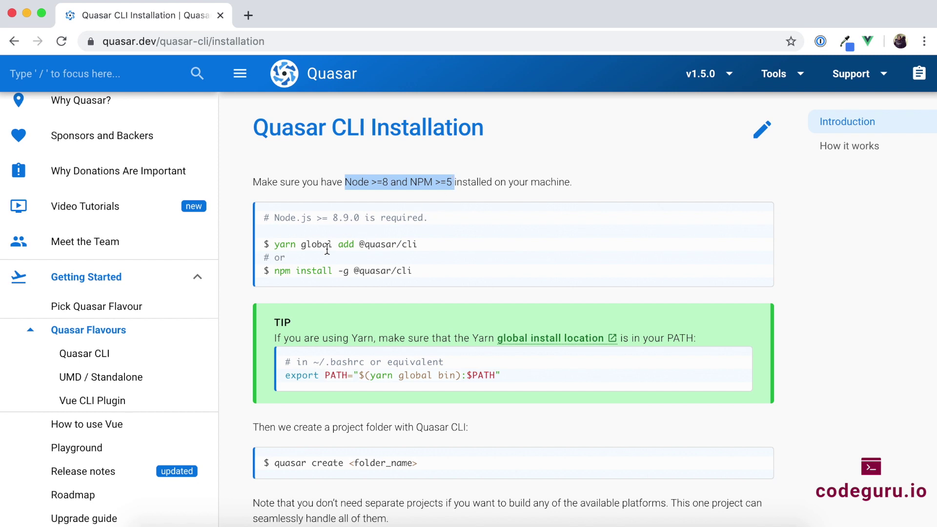
pyautogui.moveTo(274, 271); pyautogui.dragTo(416, 274)
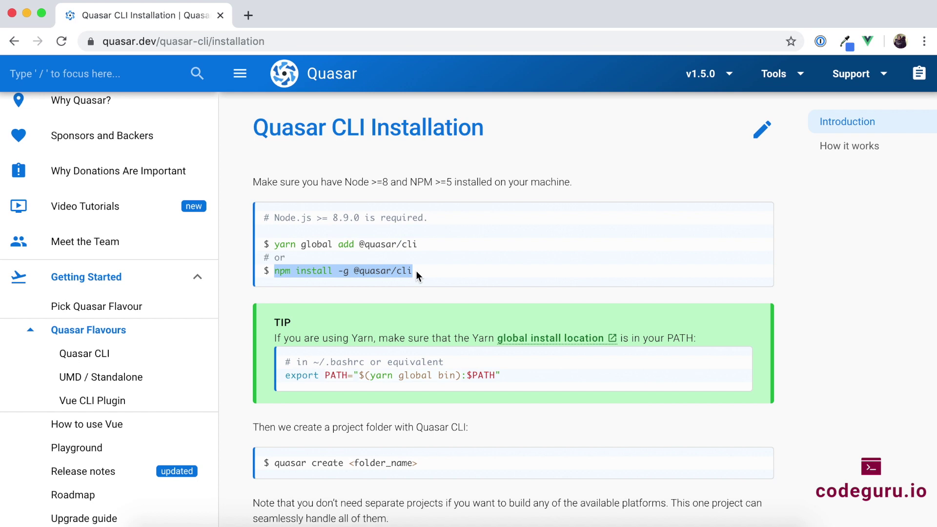
pyautogui.moveTo(416, 270); pyautogui.dragTo(271, 274)
pyautogui.click(295, 272)
pyautogui.click(706, 524)
pyautogui.write('npm ')
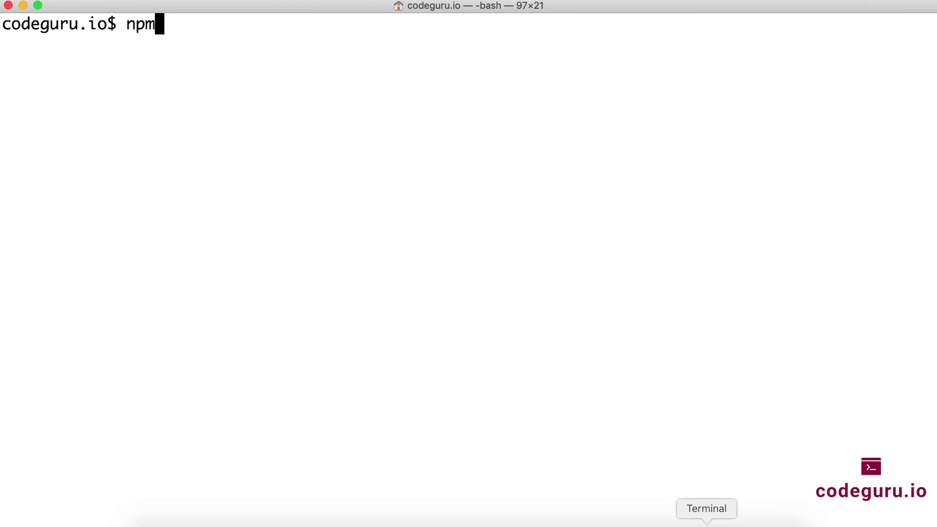
pyautogui.write('install')
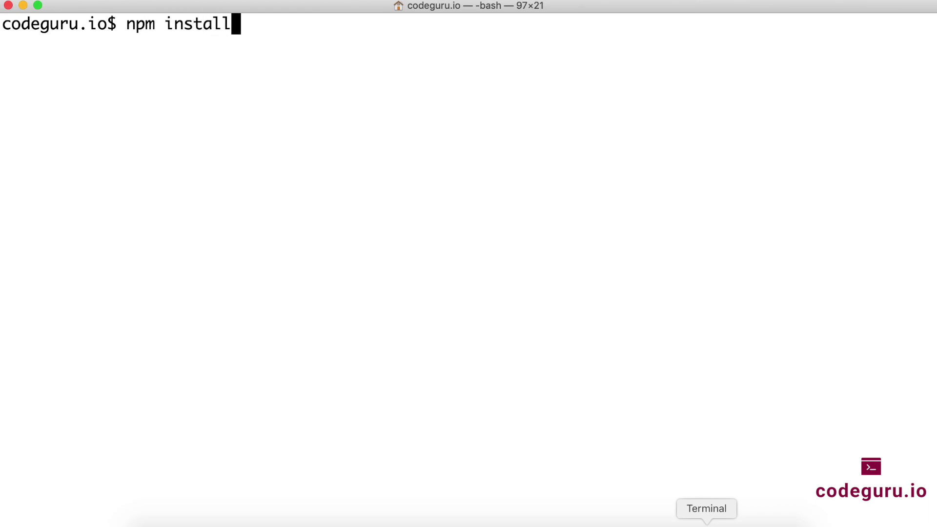
pyautogui.write(' -g @quasa')
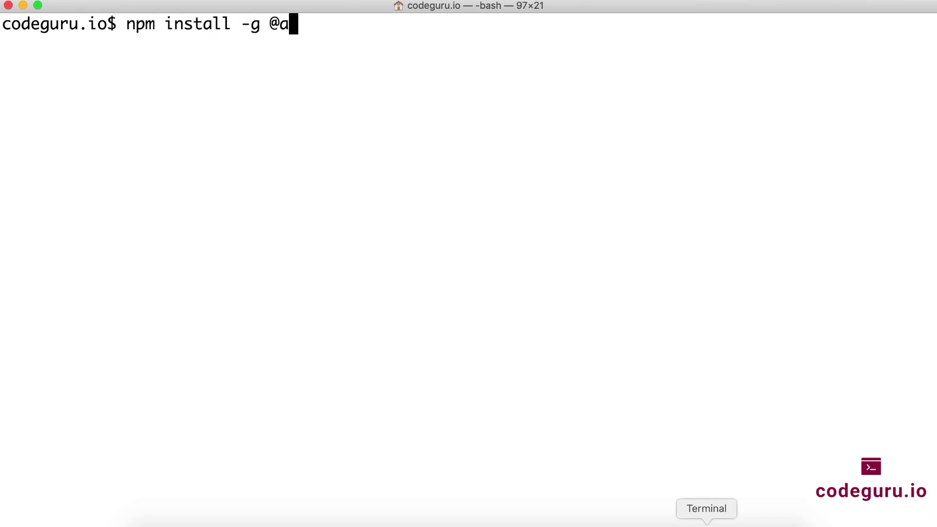
pyautogui.write('r/cli')
pyautogui.press('Return')
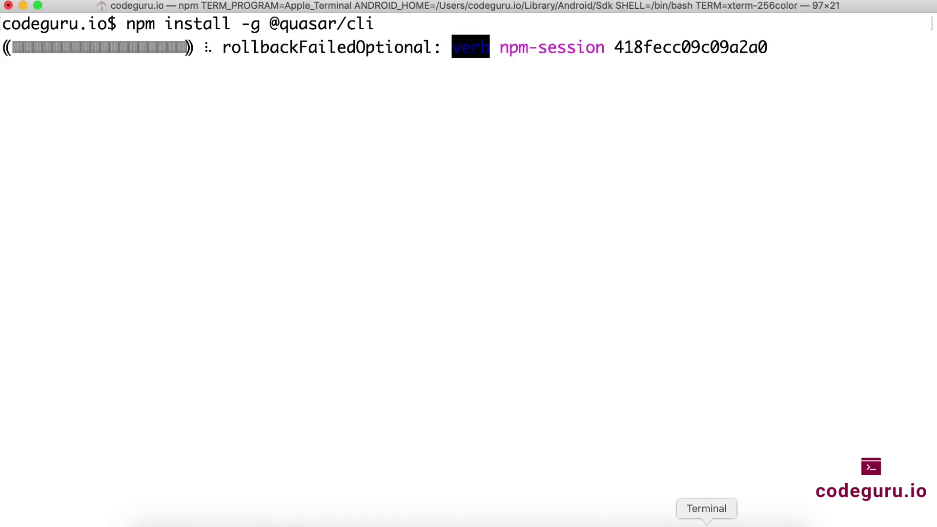
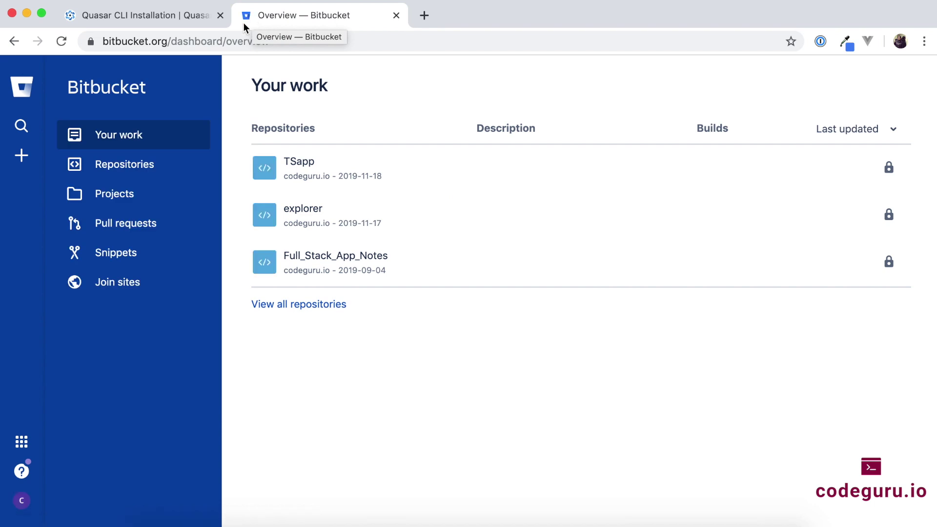
# Start creating a new repository in Bitbucket and name it codeguru.
pyautogui.click(20, 155)
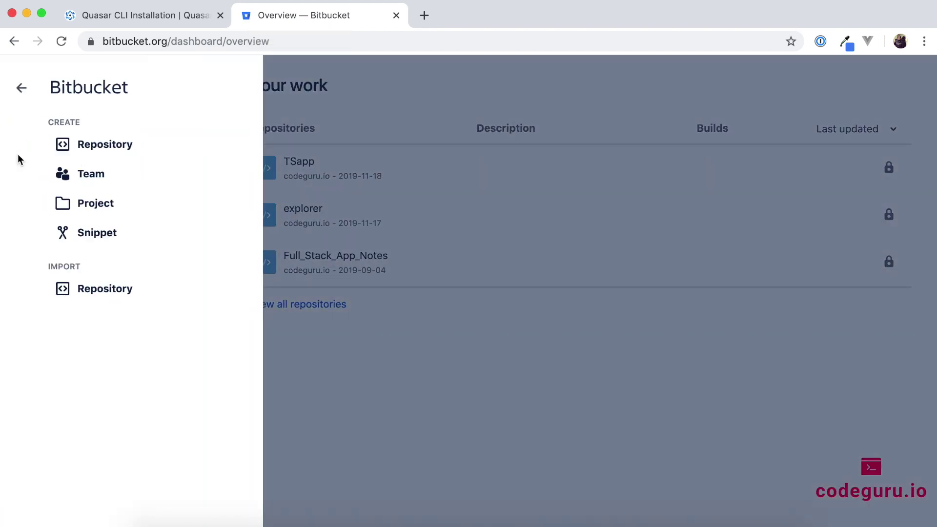
pyautogui.click(103, 150)
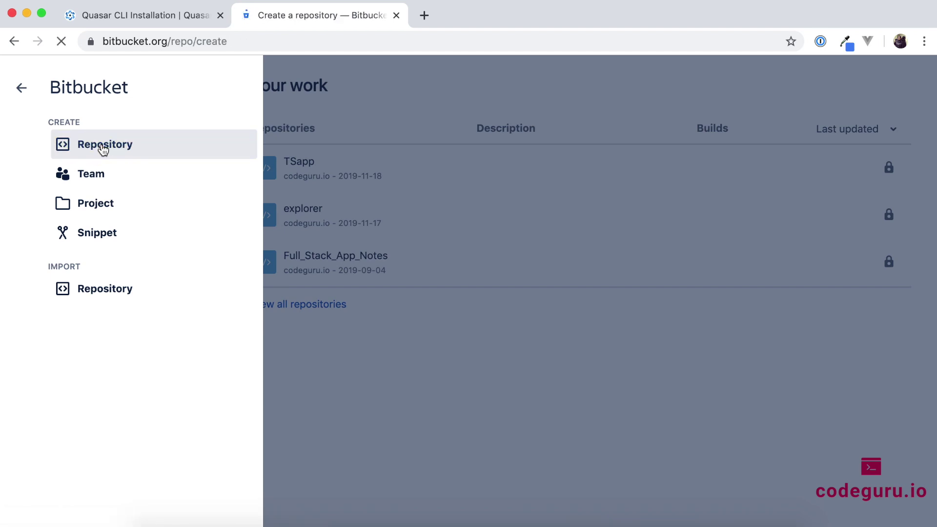
pyautogui.write('codeguru')
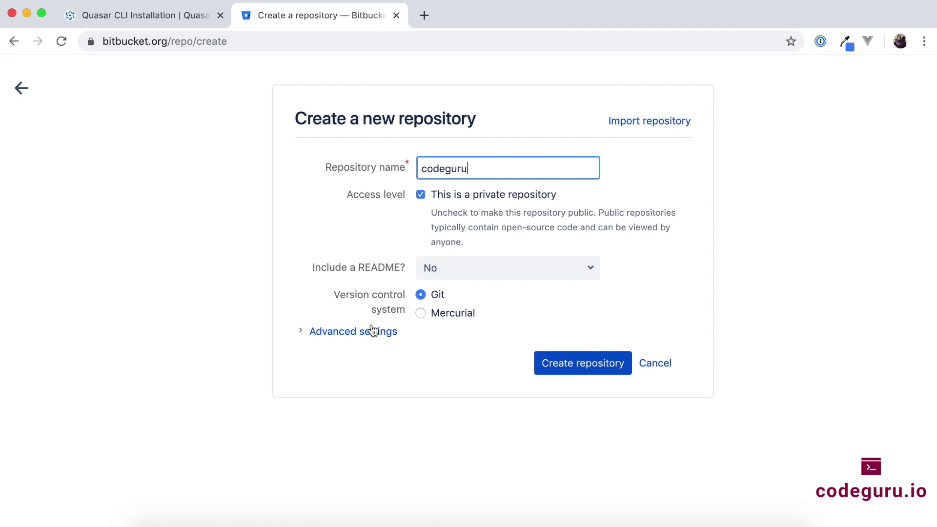
# Set the new repository's forking option to No forks and include a README with a template.
pyautogui.click(361, 335)
pyautogui.scroll(-2, 459, 309)
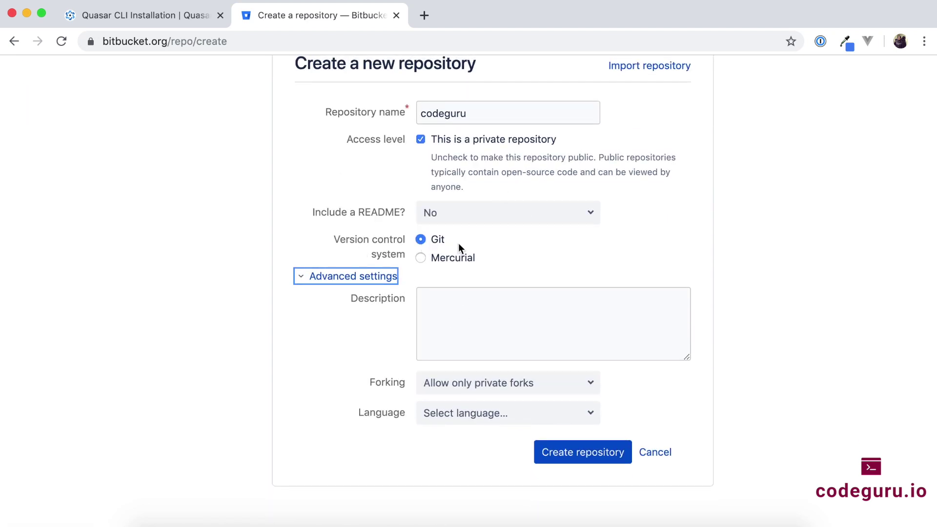
pyautogui.click(459, 382)
pyautogui.click(458, 400)
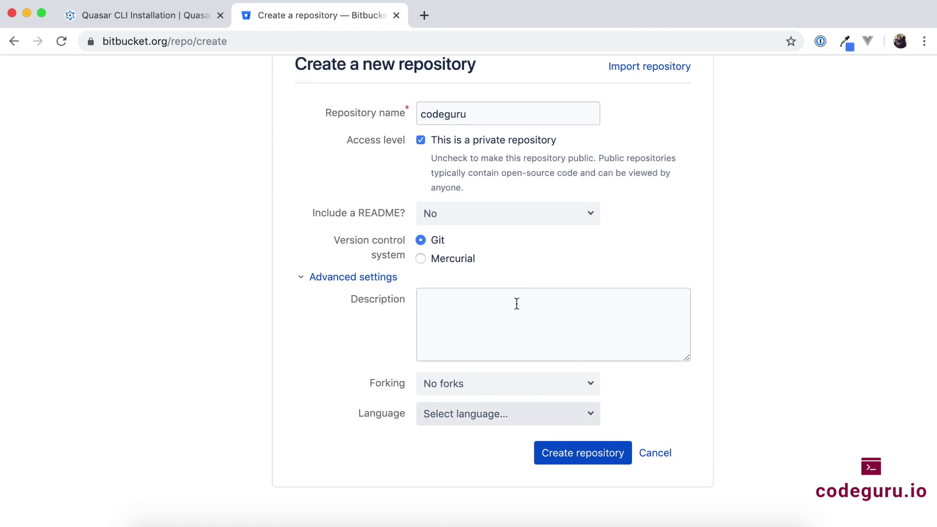
pyautogui.scroll(1, 516, 303)
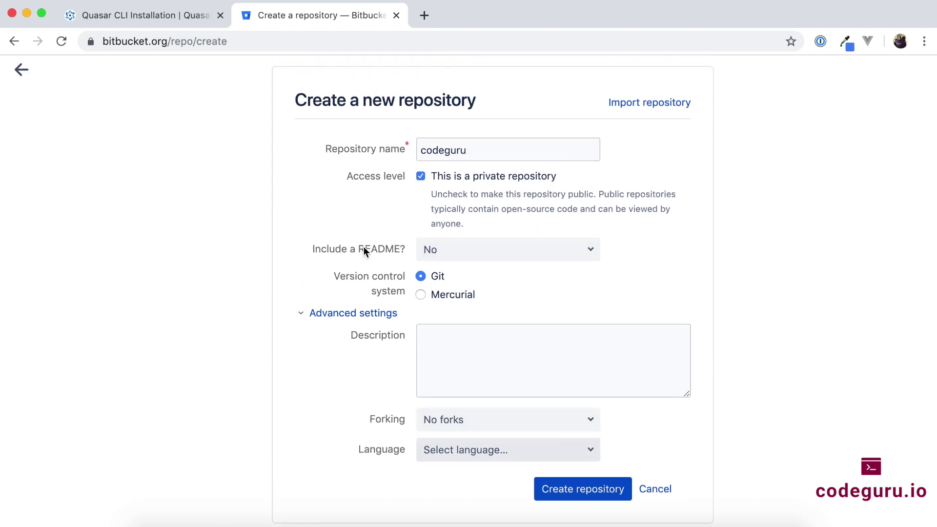
pyautogui.click(504, 250)
pyautogui.click(480, 299)
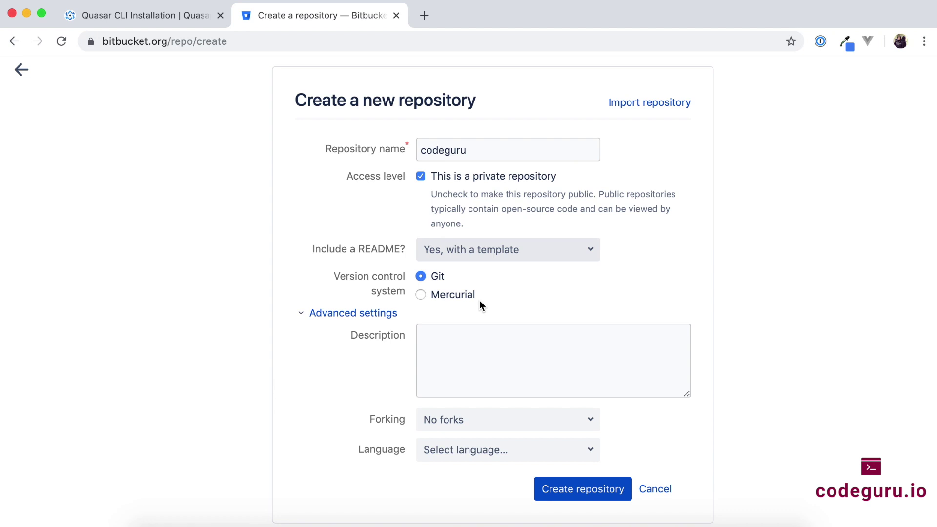
# Create the codeguru repository and copy its SSH clone command.
pyautogui.click(607, 491)
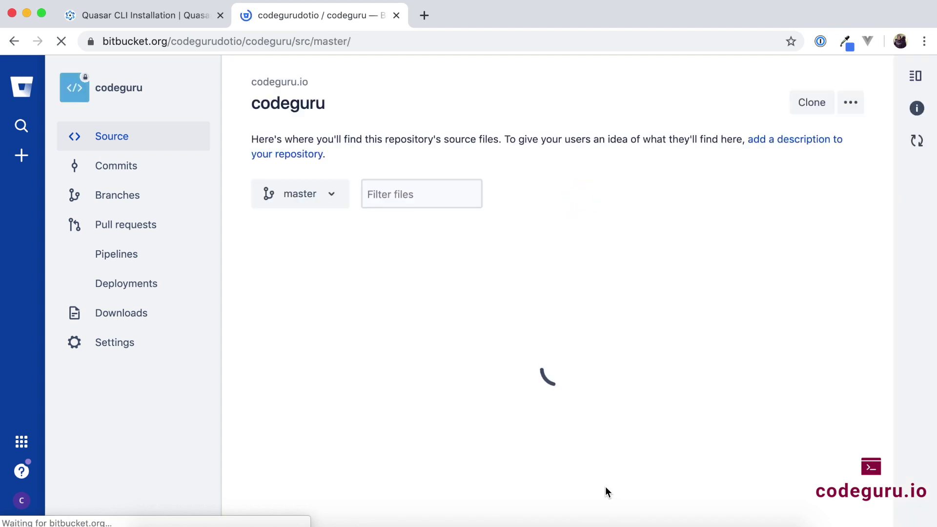
pyautogui.click(813, 103)
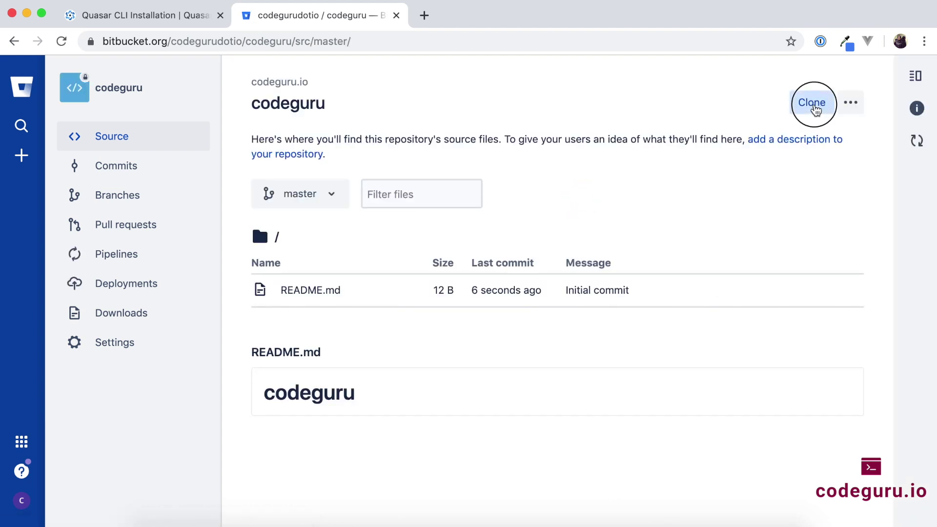
pyautogui.click(659, 176)
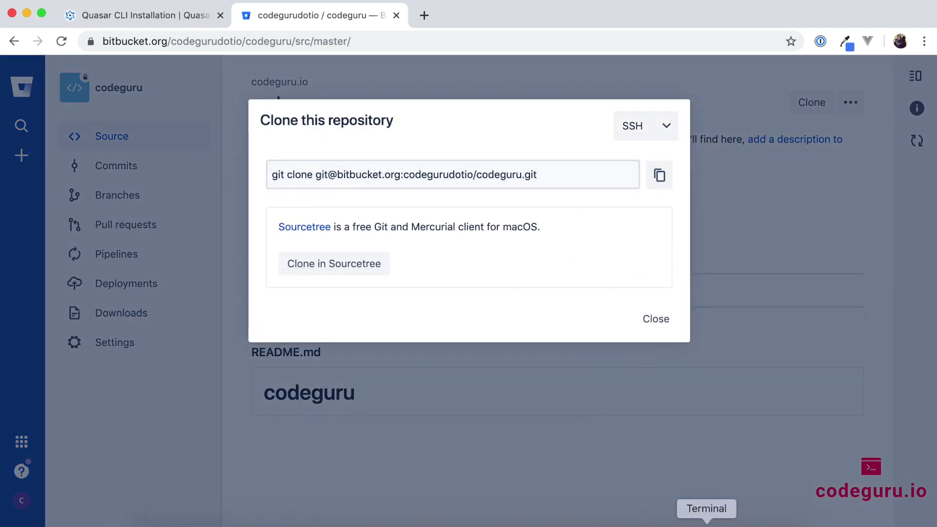
# Switch to Terminal, change into the project/ directory and clear the screen.
pyautogui.click(702, 520)
pyautogui.write('cd project/')
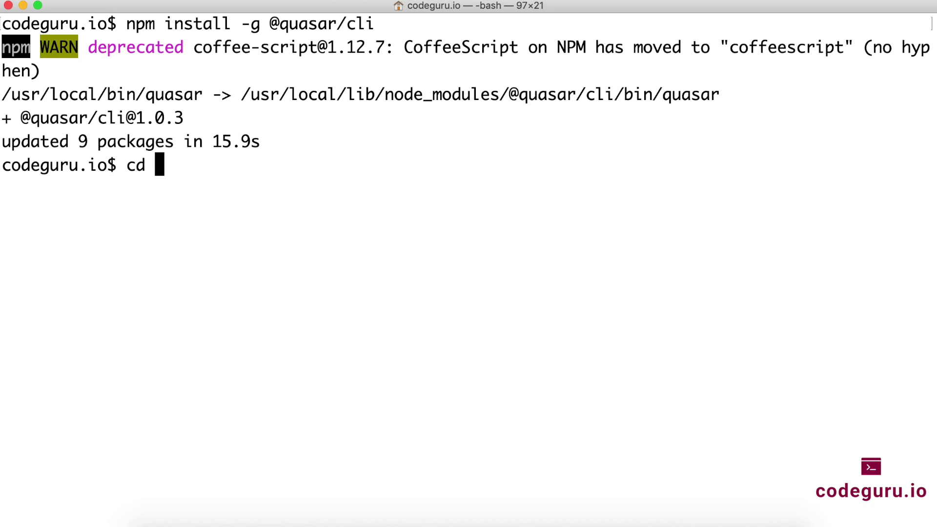
pyautogui.press('Return')
pyautogui.write('clear')
pyautogui.press('Return')
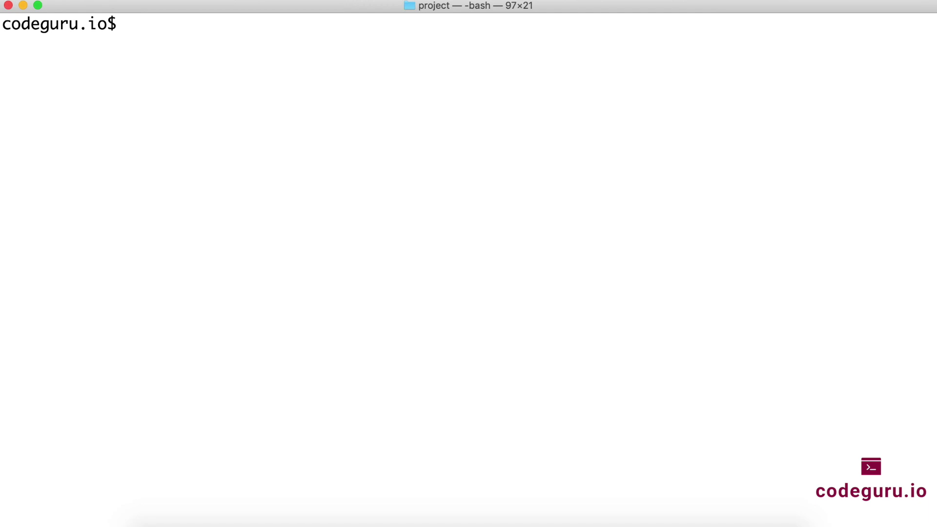
# Clone the codeguru repository using the copied git command, change into the codeguru directory and clear the screen.
pyautogui.press('super+v')
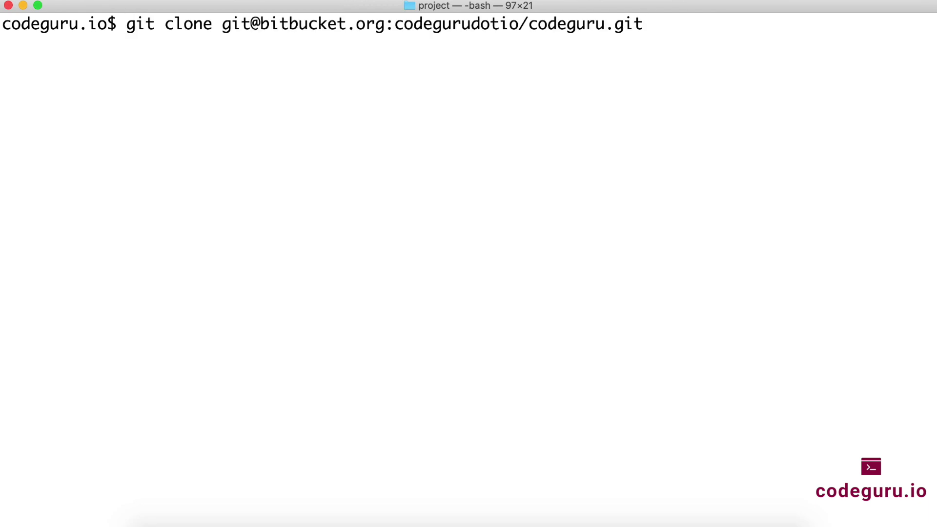
pyautogui.press('Return')
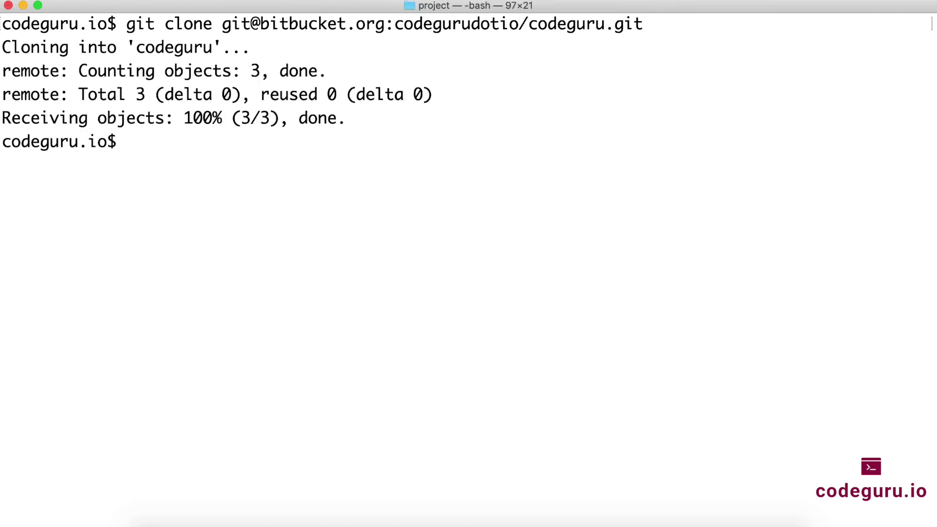
pyautogui.write('cd cdo')
pyautogui.press('BackSpace')
pyautogui.press('BackSpace')
pyautogui.write('o')
pyautogui.press('Tab')
pyautogui.press('Return')
pyautogui.write('clear')
pyautogui.press('Return')
# List the git branches of the cloned repository and the files in its directory.
pyautogui.write('git branch')
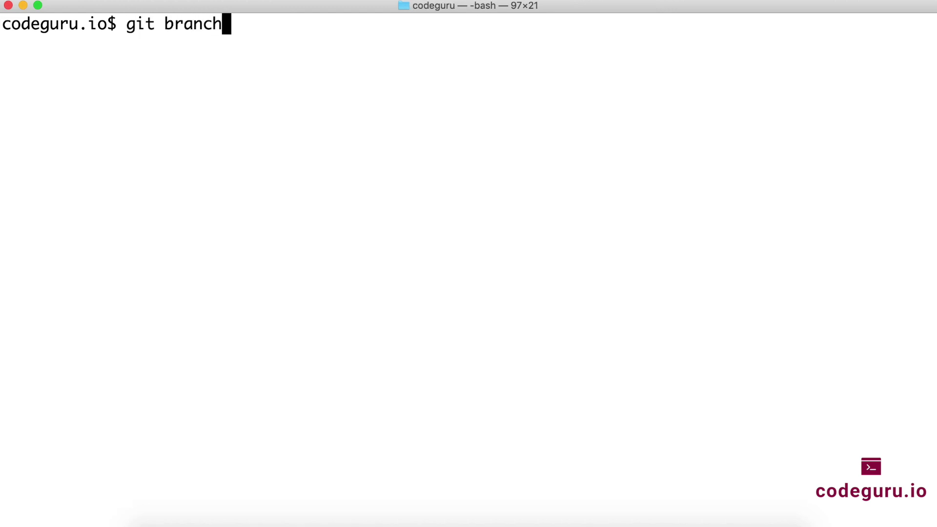
pyautogui.press('Return')
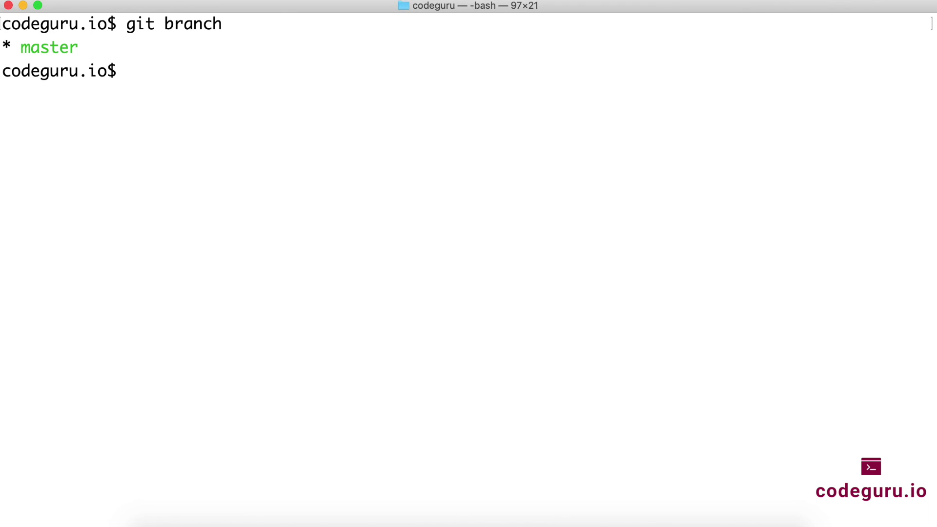
pyautogui.write('ls')
pyautogui.press('Return')
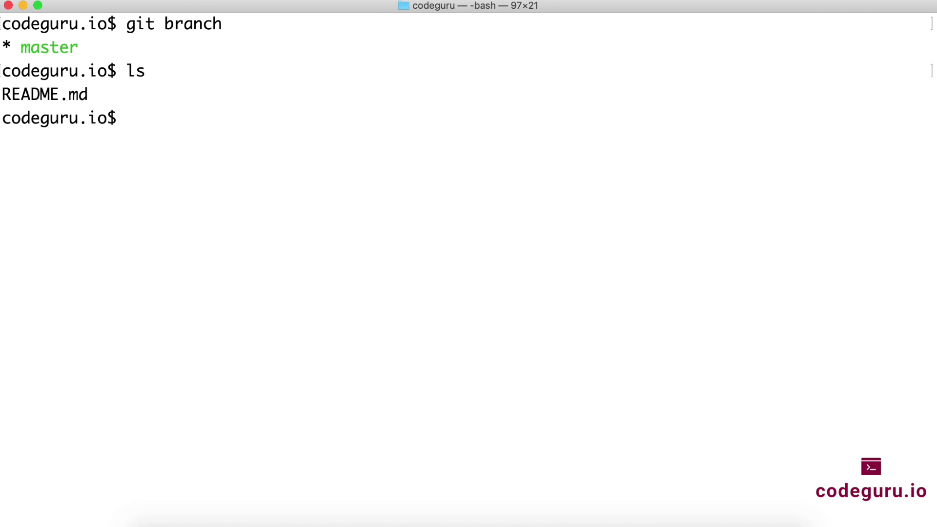
# Create and check out a new git branch named develop, and clear the screen.
pyautogui.write('git checkout ')
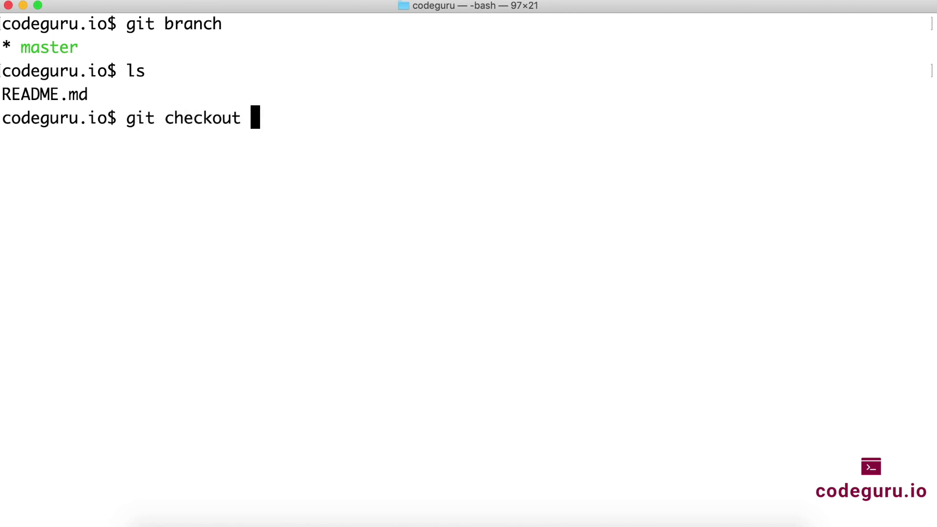
pyautogui.write('-')
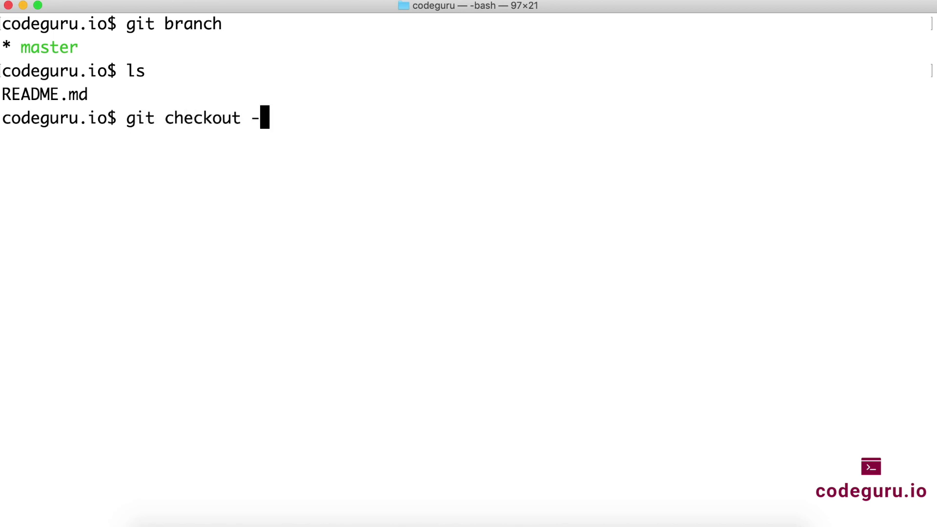
pyautogui.write('b de')
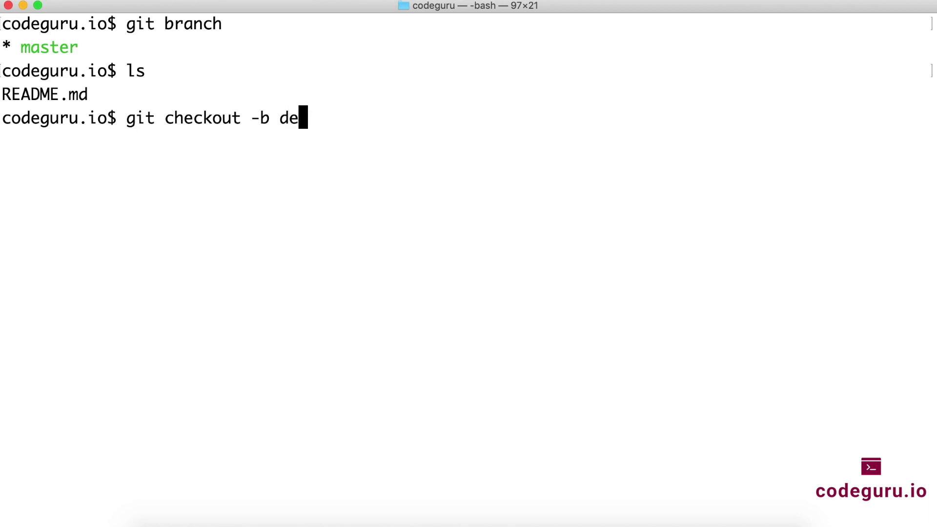
pyautogui.write('velop')
pyautogui.press('Return')
pyautogui.write('cler')
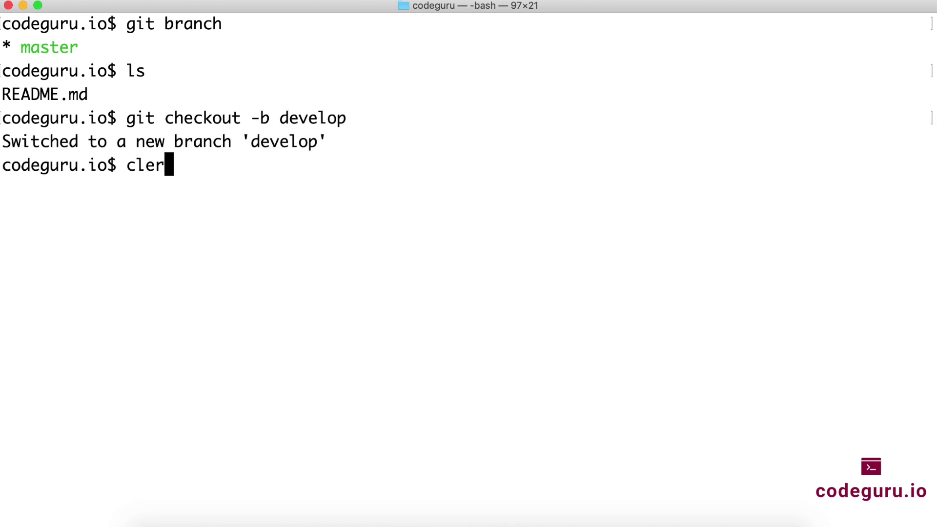
pyautogui.press('BackSpace')
pyautogui.write('ar')
pyautogui.press('Return')
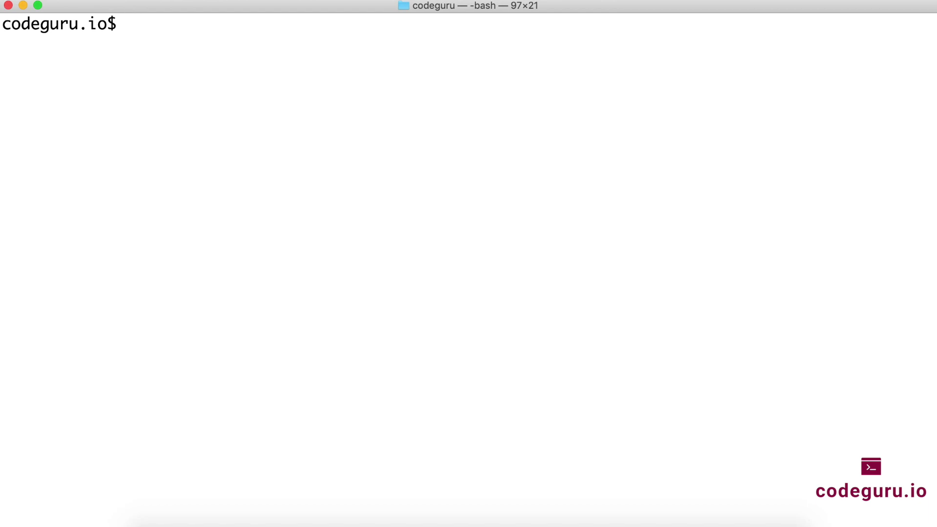
# Enter a quasar create command at the prompt without running it.
pyautogui.write('quasar create')
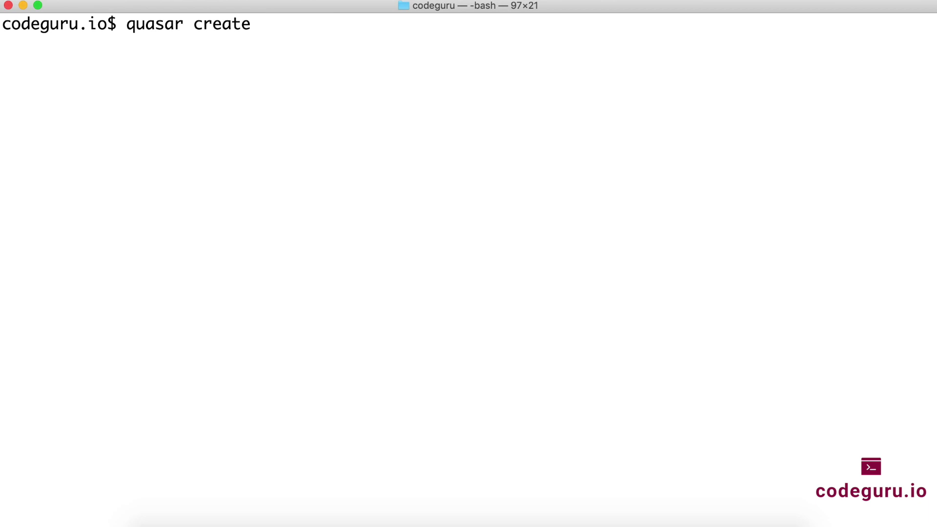
pyautogui.write('.')
pyautogui.press('BackSpace')
pyautogui.write('codegru')
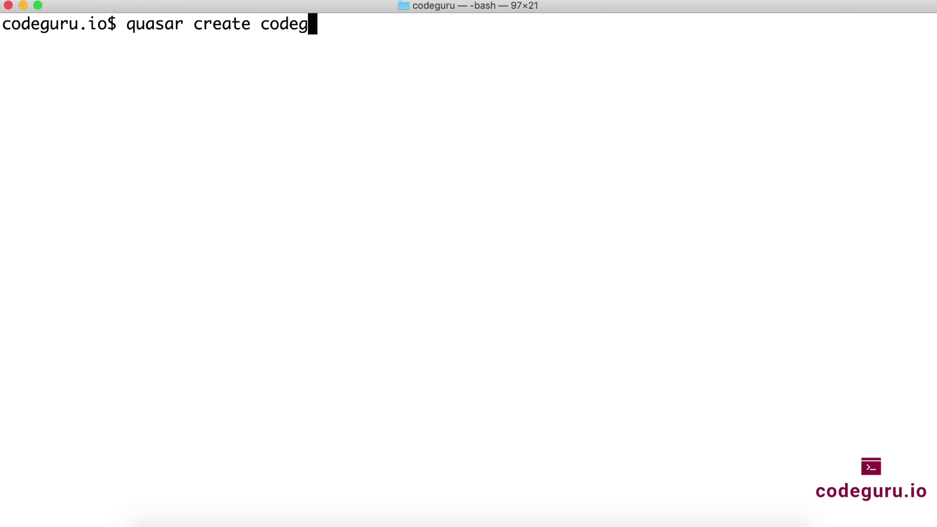
pyautogui.press('BackSpace')
pyautogui.press('BackSpace')
pyautogui.write('uru')
pyautogui.press('BackSpace')
pyautogui.press('BackSpace')
pyautogui.press('BackSpace')
pyautogui.press('BackSpace')
pyautogui.press('BackSpace')
pyautogui.press('BackSpace')
pyautogui.press('BackSpace')
pyautogui.press('BackSpace')
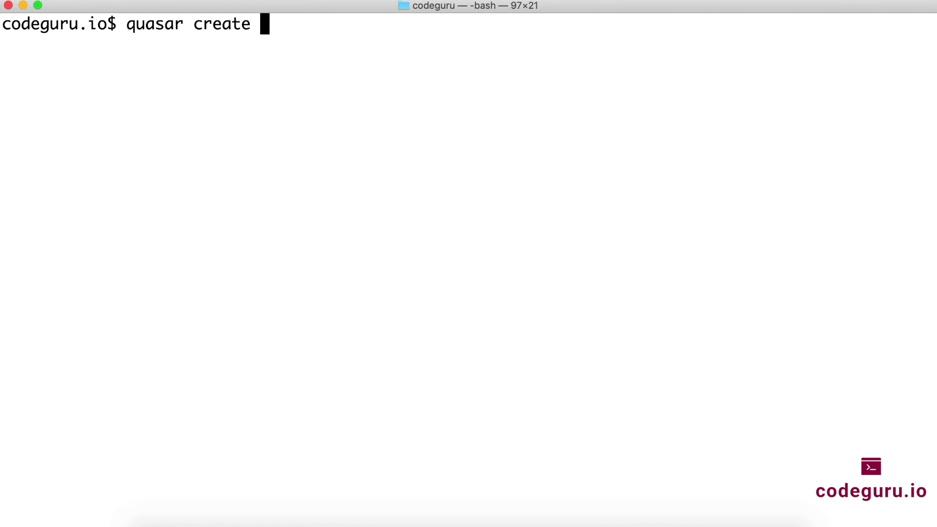
# Complete and run the command as quasar create . and confirm generating the project in the current directory.
pyautogui.write('.')
pyautogui.press('Return')
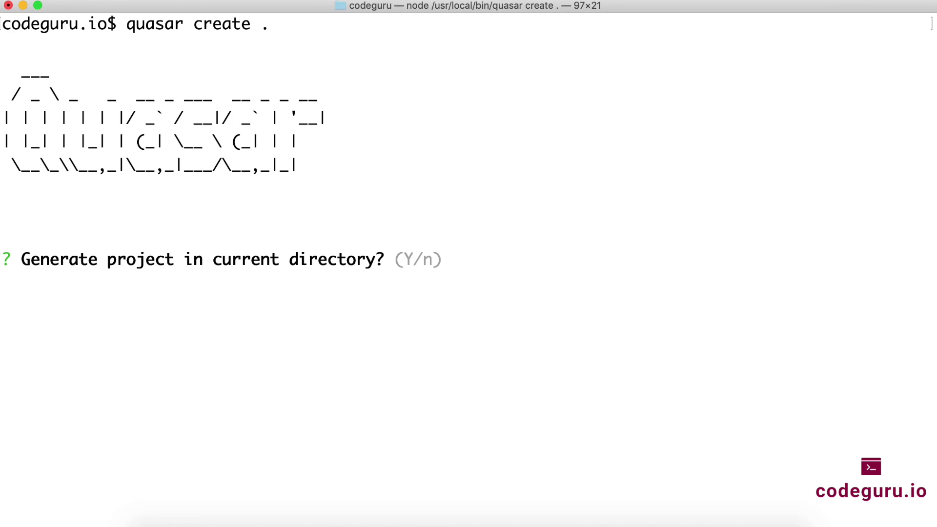
pyautogui.write('Y')
pyautogui.press('Return')
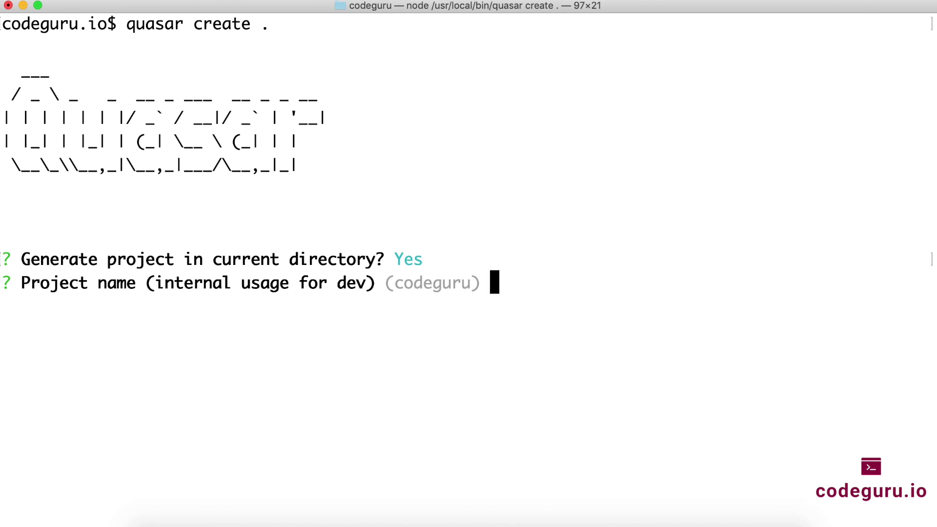
# Accept codeguru as the project name, set the product name to codeguru, and keep the default description and author.
pyautogui.press('Return')
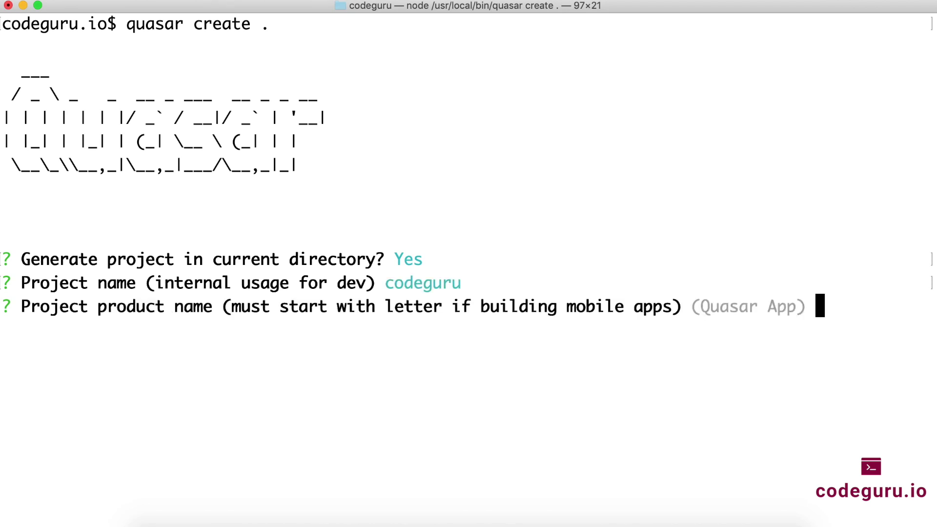
pyautogui.write('codeguru')
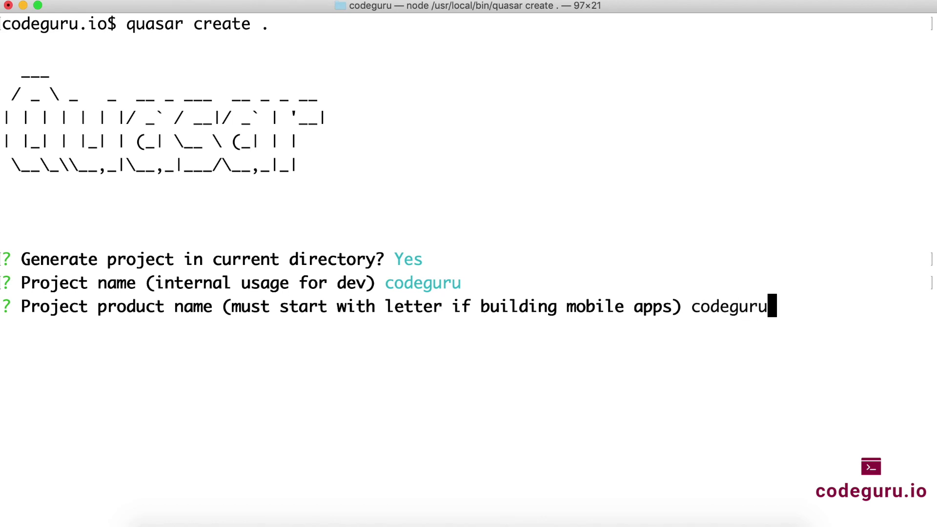
pyautogui.press('Return')
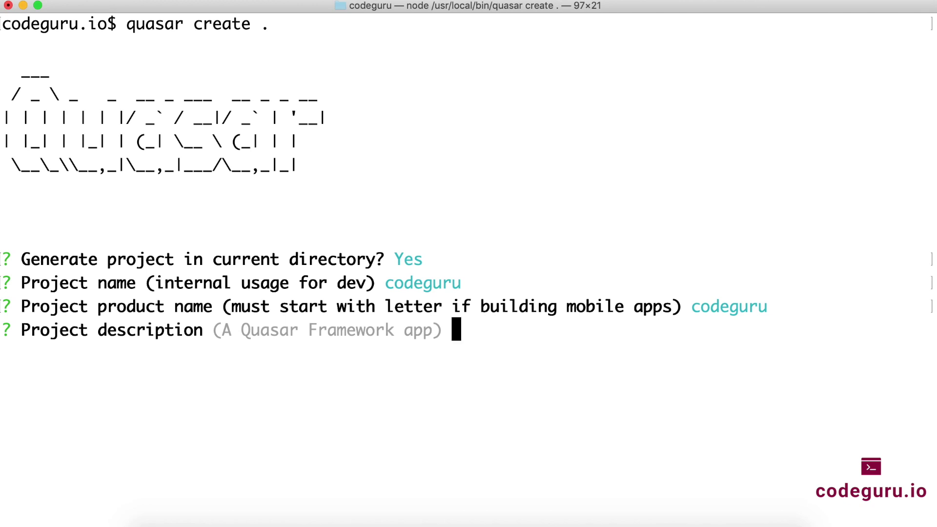
pyautogui.press('Return')
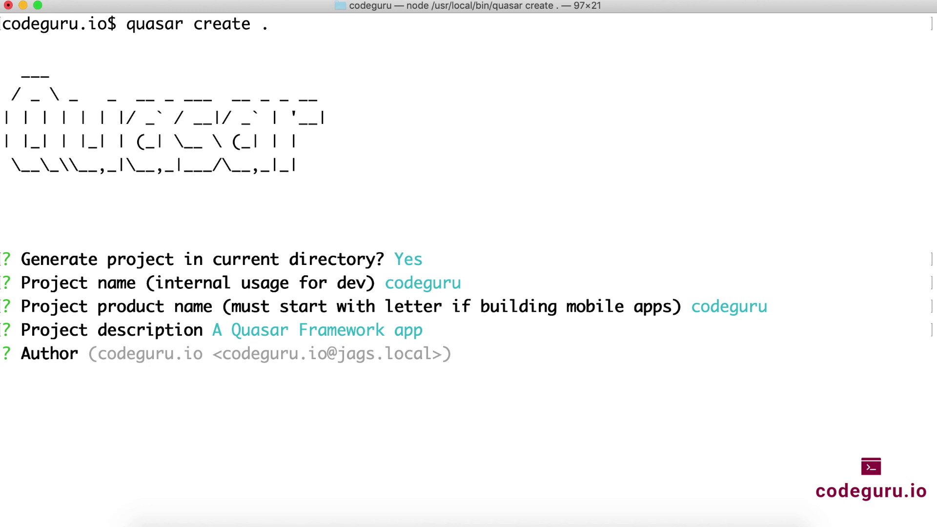
pyautogui.press('Return')
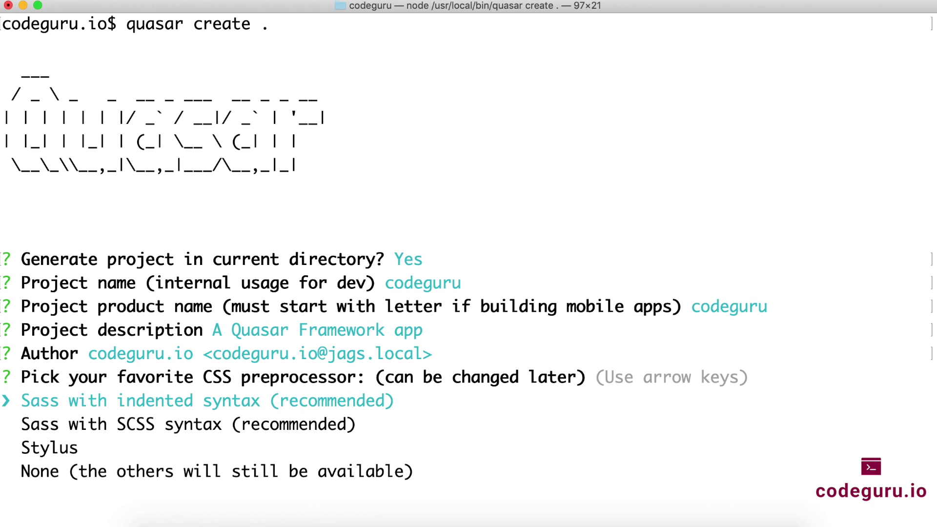
# Choose Sass with indented syntax, auto-import of in-use components, only the ESLint feature and the Standard ESLint preset.
pyautogui.press('Return')
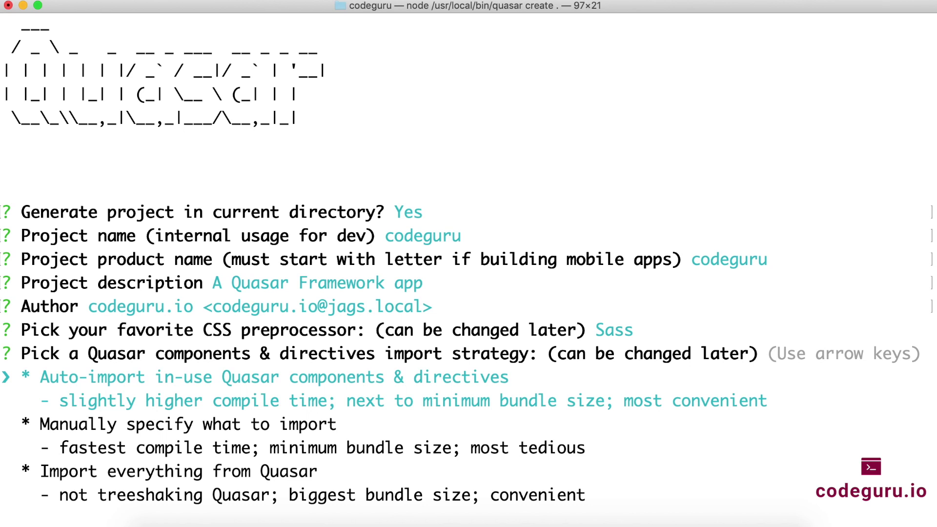
pyautogui.press('Return')
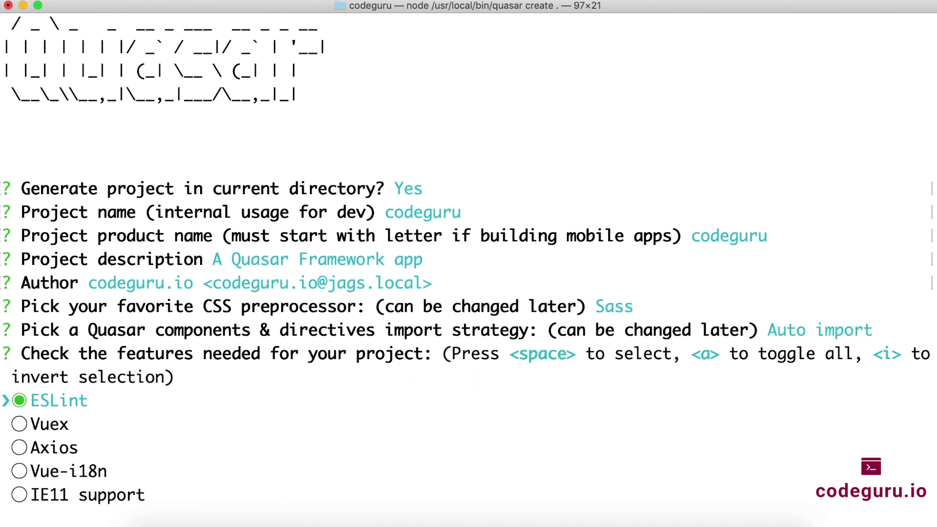
pyautogui.press('Return')
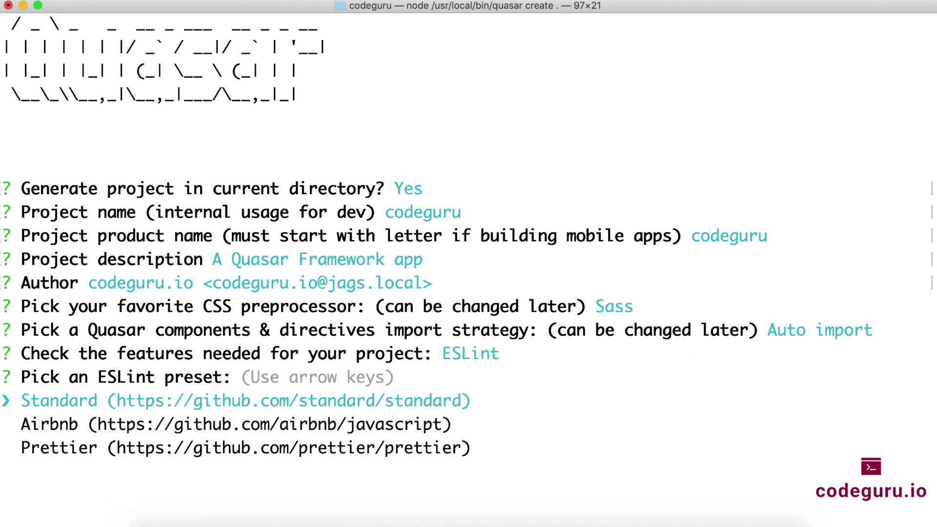
pyautogui.press('Return')
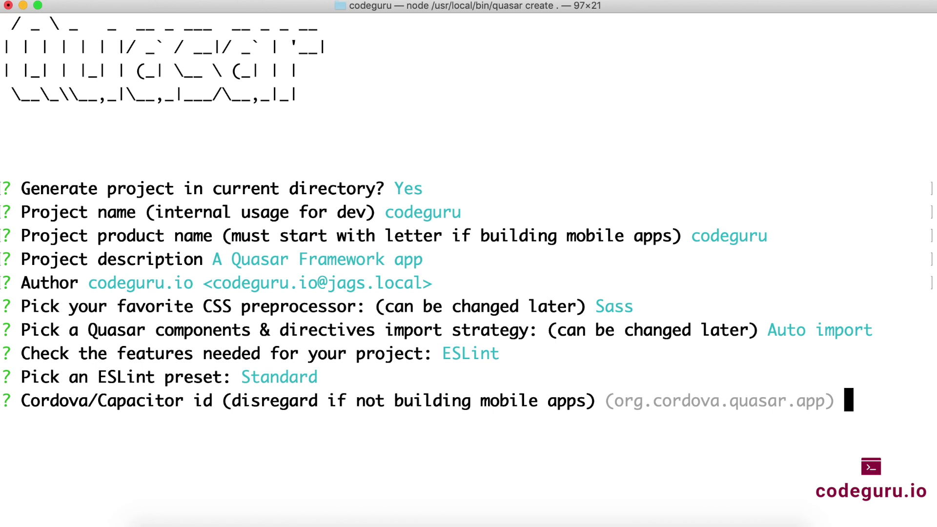
# Set the Cordova/Capacitor id to io.codeguru.mobile and have the project dependencies installed with NPM.
pyautogui.write('io')
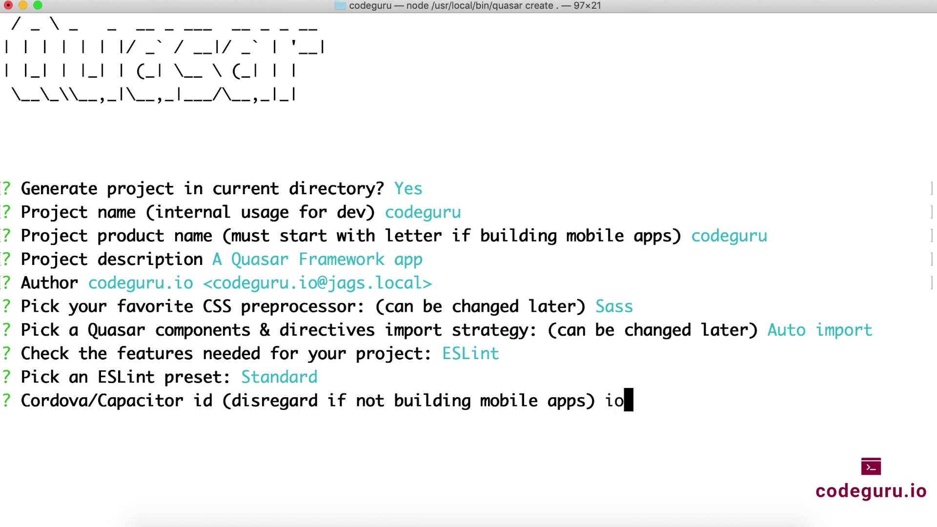
pyautogui.write('.codeg')
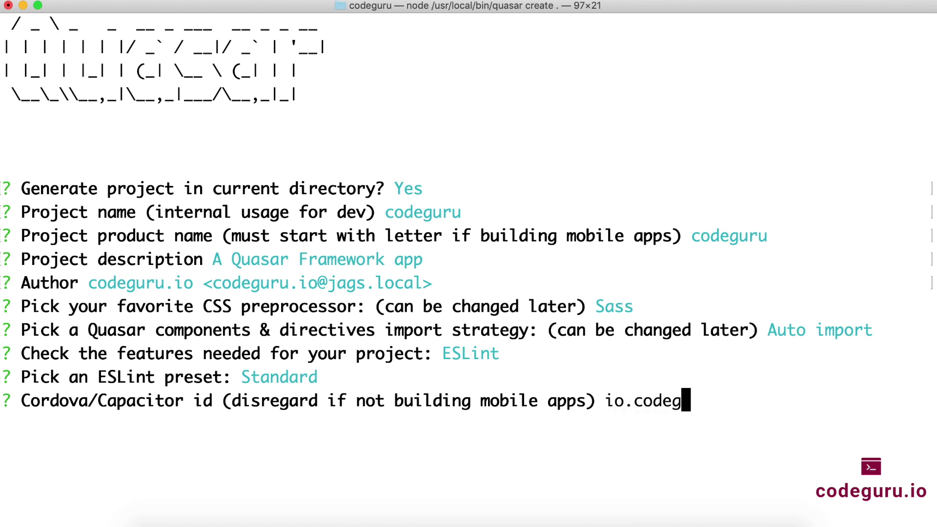
pyautogui.write('uru.mobile')
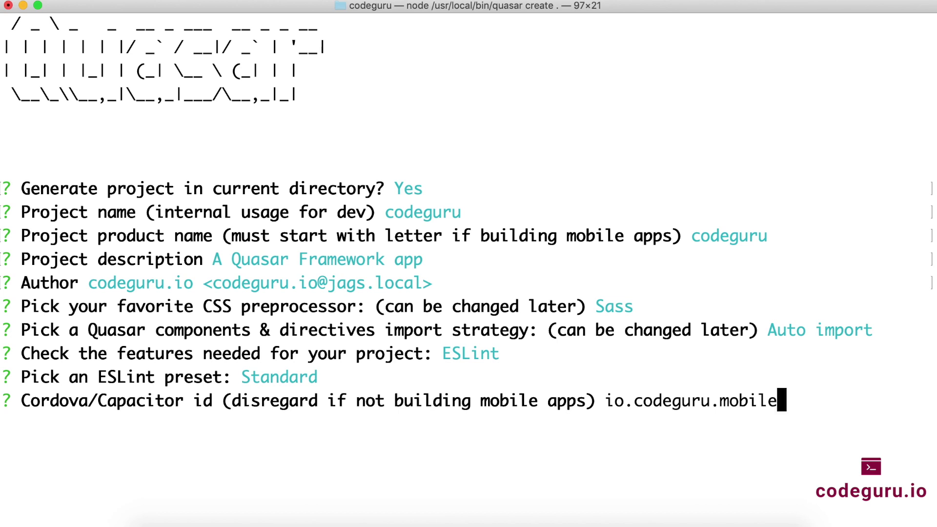
pyautogui.press('Return')
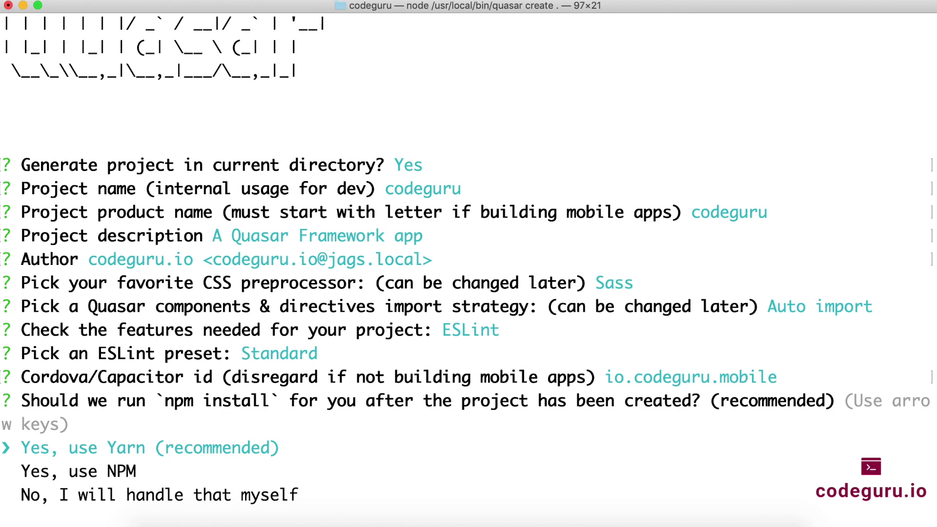
pyautogui.press('Down')
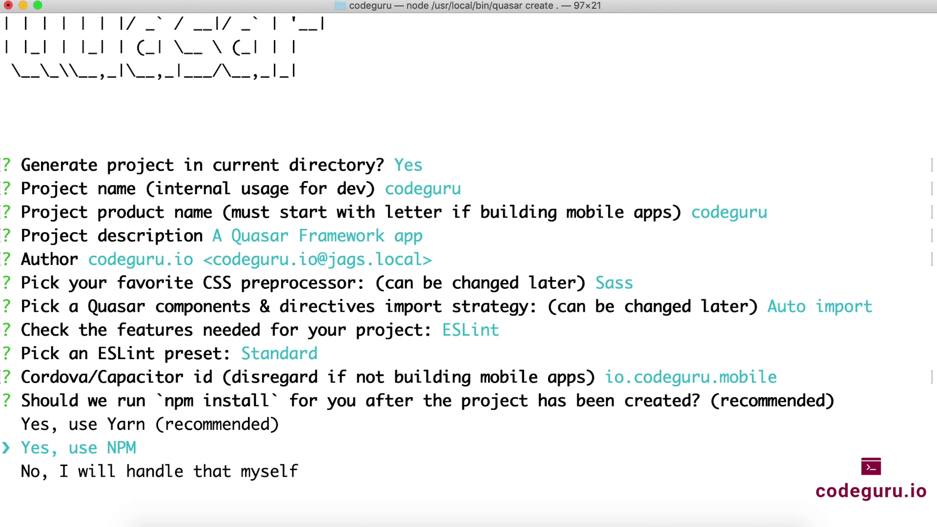
pyautogui.press('Return')
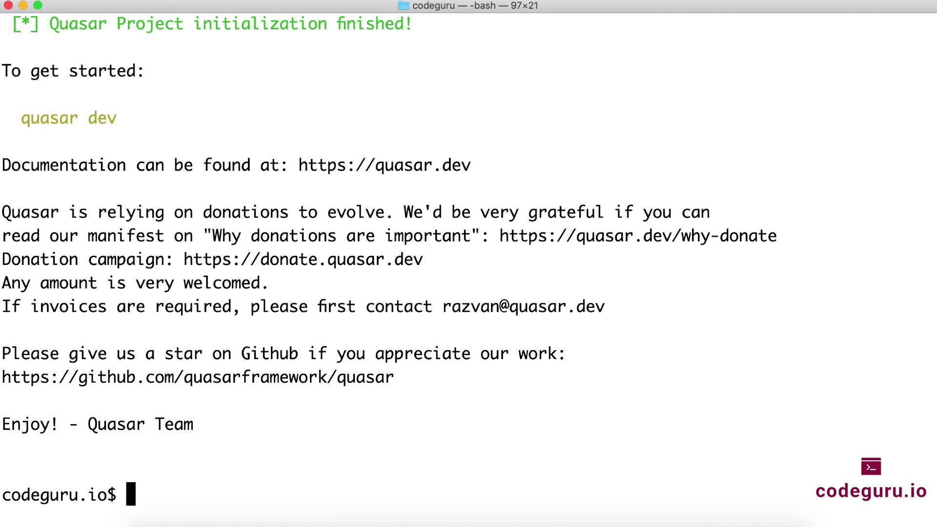
# List the generated project files in short and long format on a cleared screen, and clear it again.
pyautogui.write('clear')
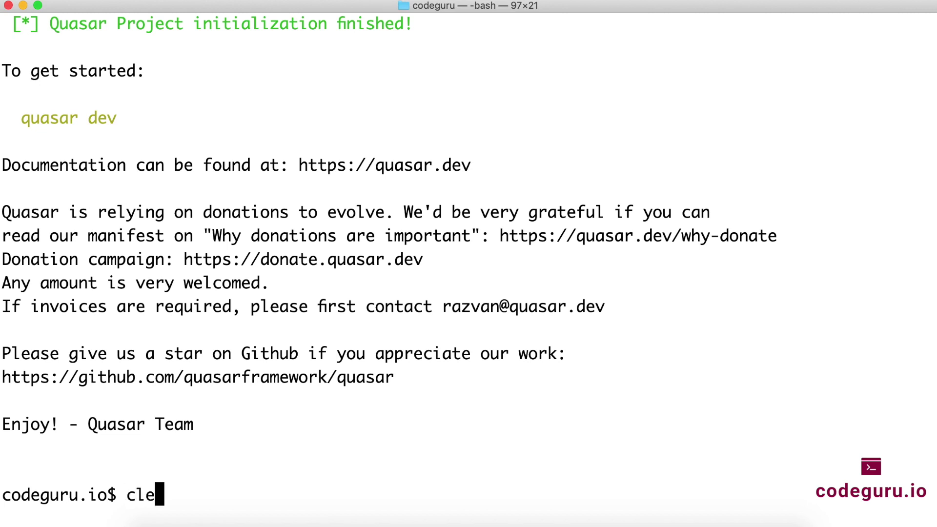
pyautogui.press('Return')
pyautogui.write('ls')
pyautogui.press('Return')
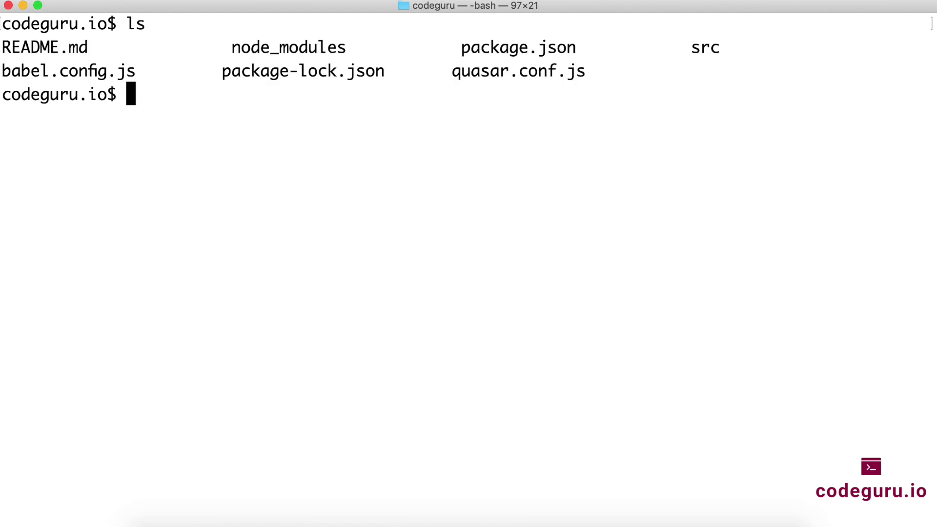
pyautogui.write('ls -l')
pyautogui.press('Return')
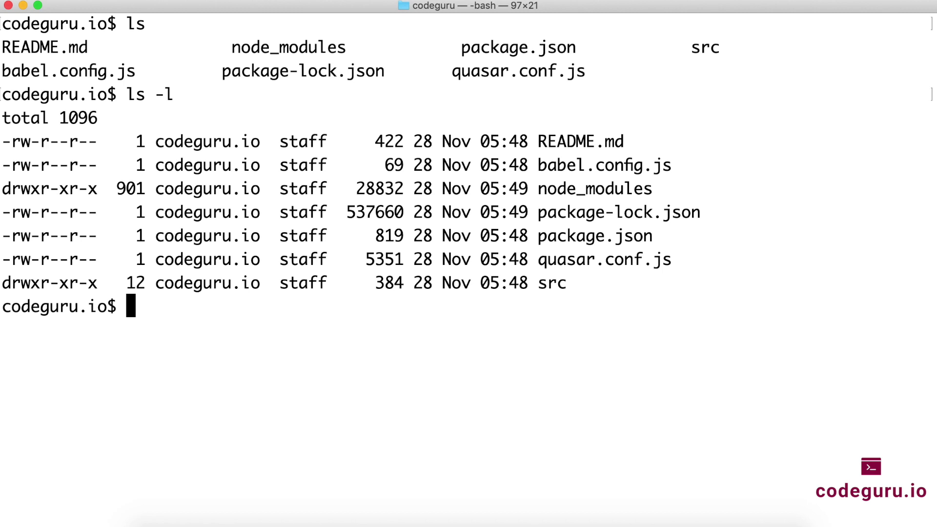
pyautogui.write('clear')
pyautogui.press('Return')
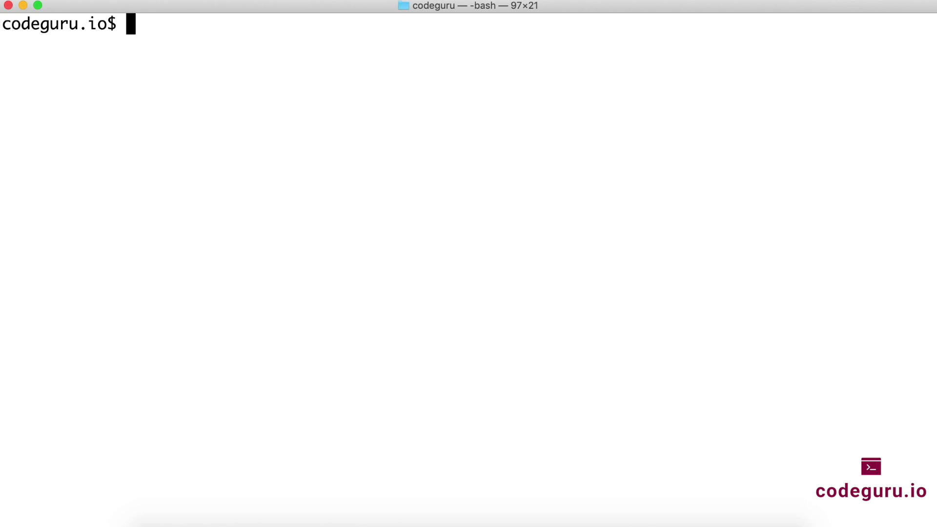
# Start the development server with quasar dev, and hide and show the Essential Links drawer in the opened app.
pyautogui.write('quasar ')
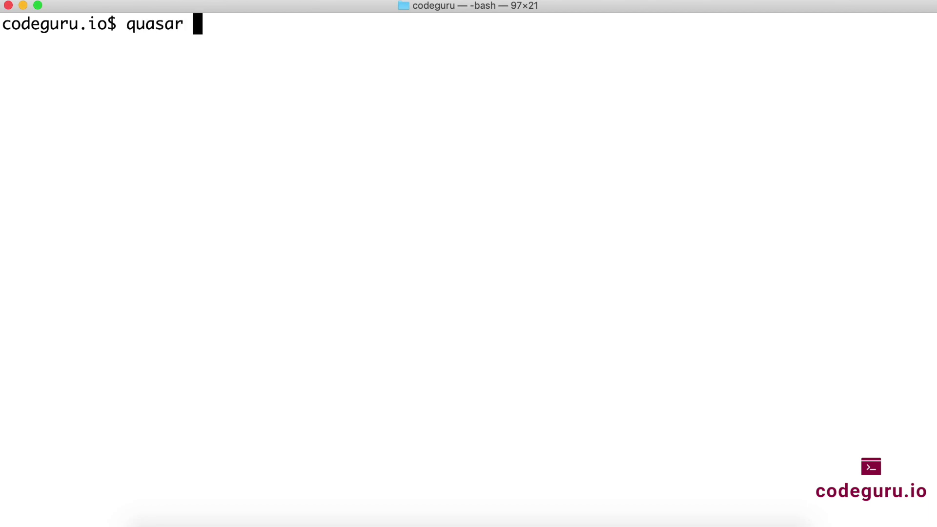
pyautogui.write('dev')
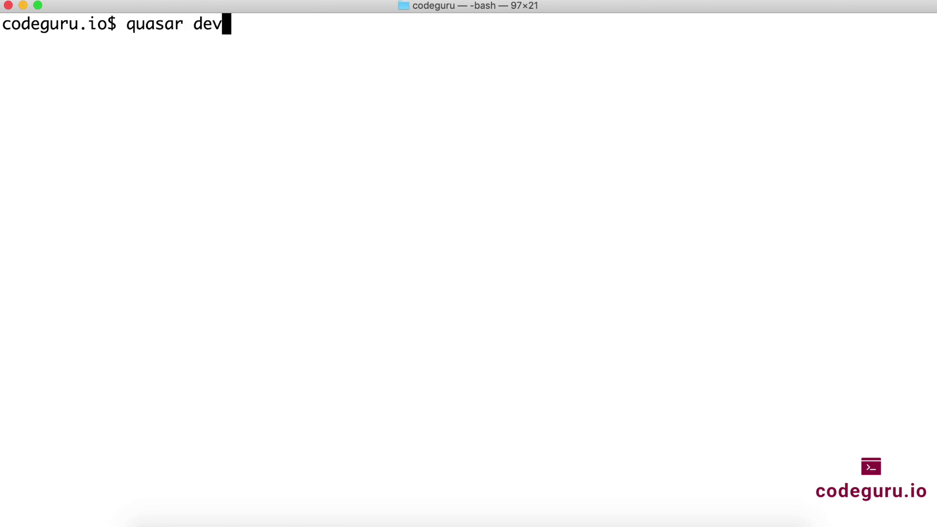
pyautogui.press('Return')
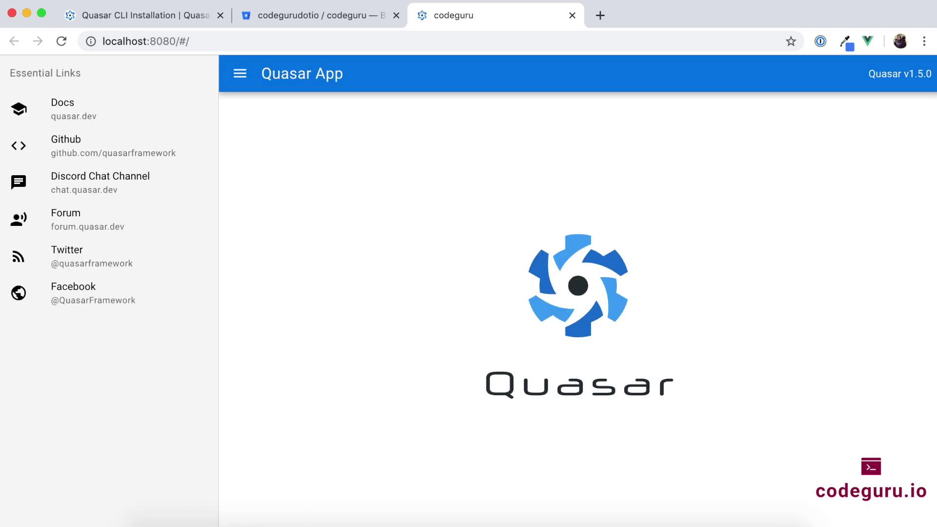
pyautogui.click(239, 73)
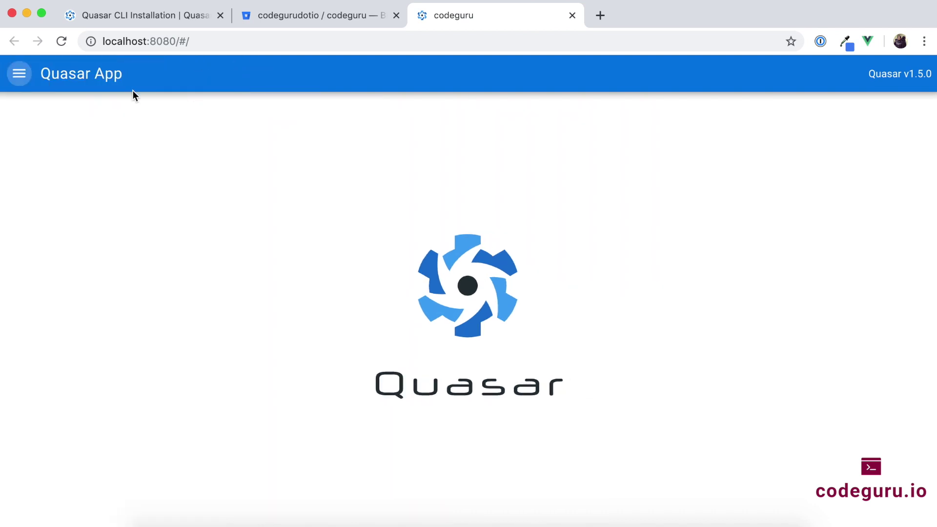
pyautogui.click(20, 76)
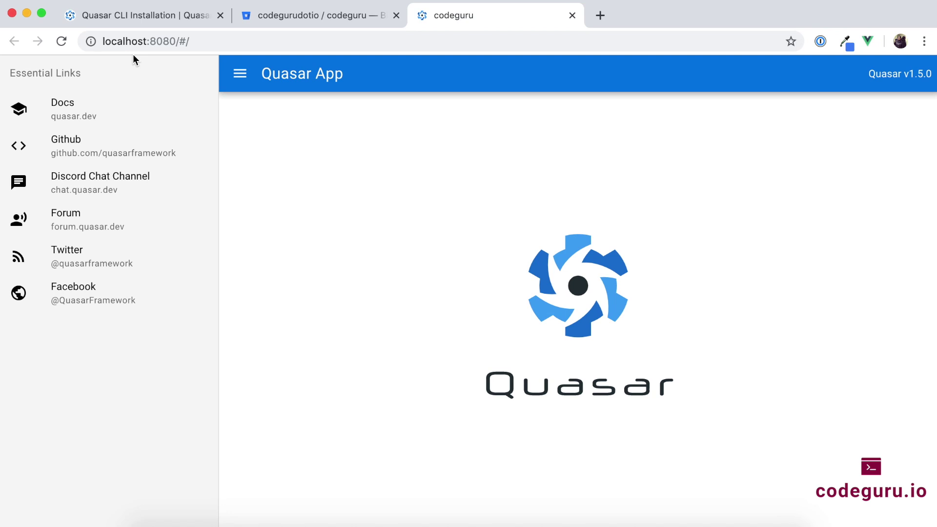
# In the Quasar documentation, collapse Quasar Flavours and expand the Developing Electron Apps section under Quasar CLI.
pyautogui.click(147, 16)
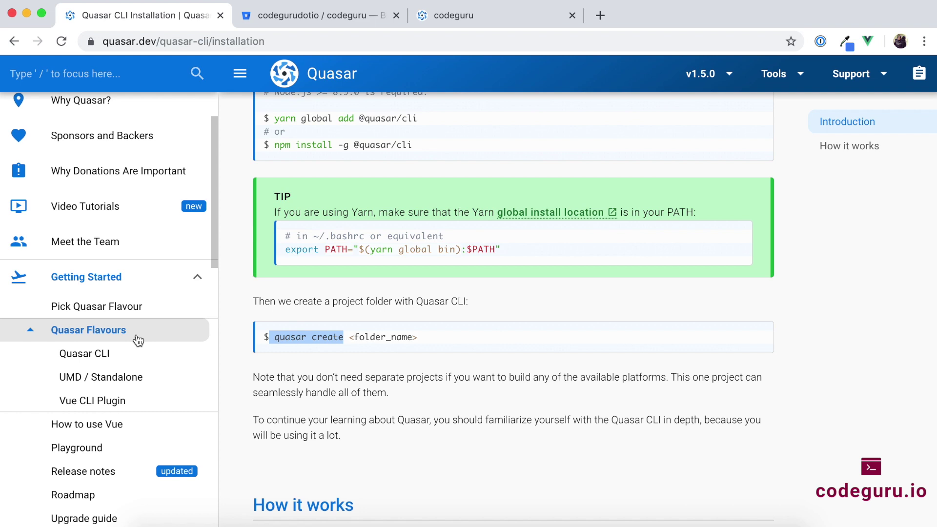
pyautogui.scroll(-6, 138, 340)
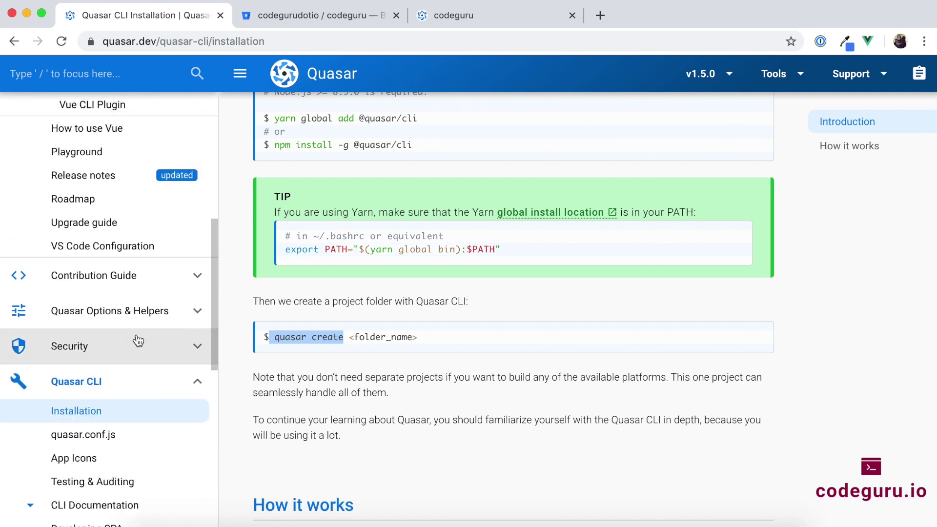
pyautogui.scroll(-3, 138, 340)
pyautogui.scroll(15, 130, 351)
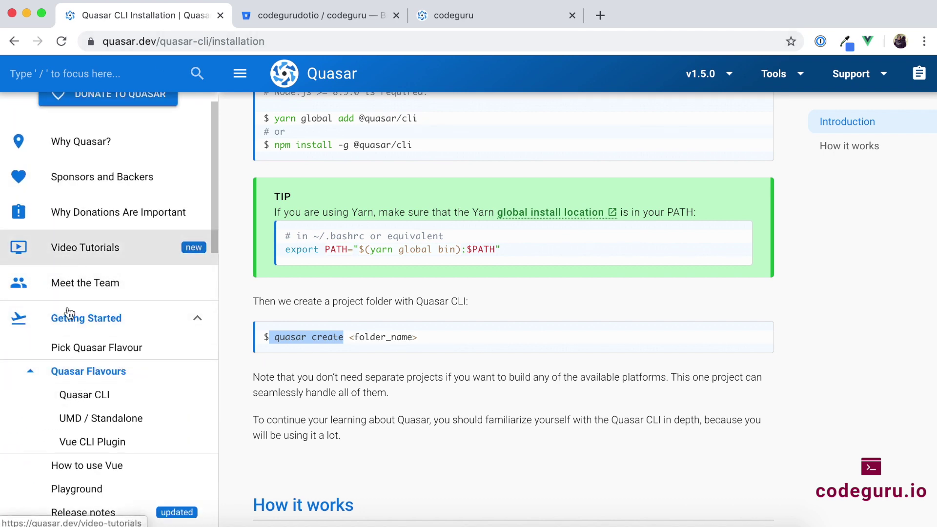
pyautogui.click(80, 372)
pyautogui.scroll(-8, 125, 322)
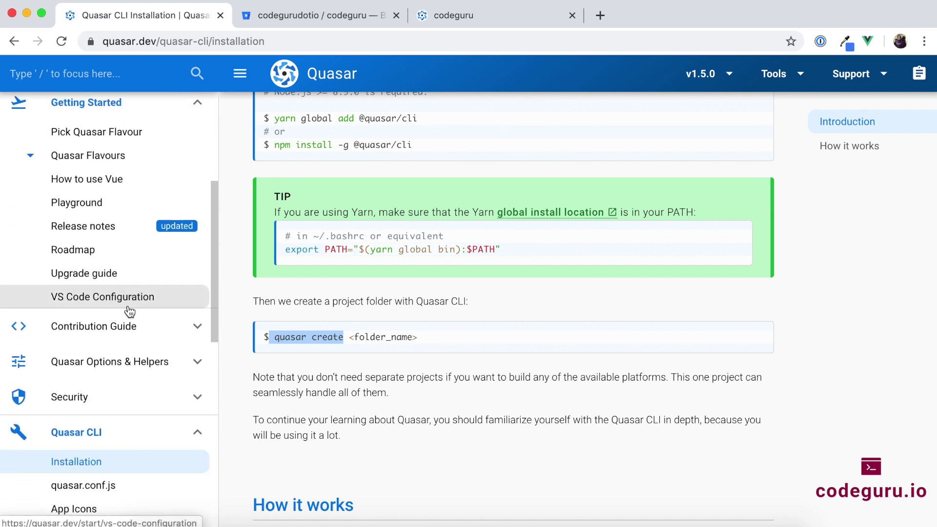
pyautogui.click(94, 266)
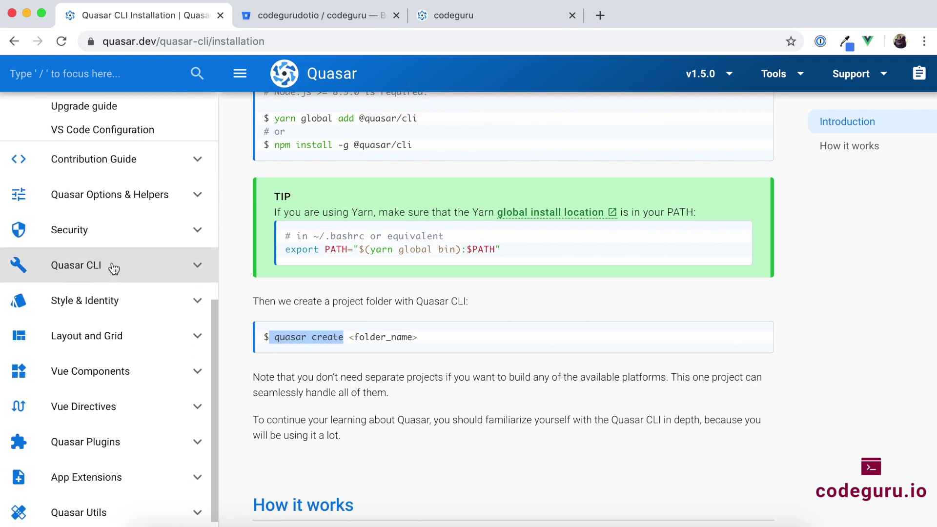
pyautogui.click(109, 268)
pyautogui.scroll(-3, 98, 276)
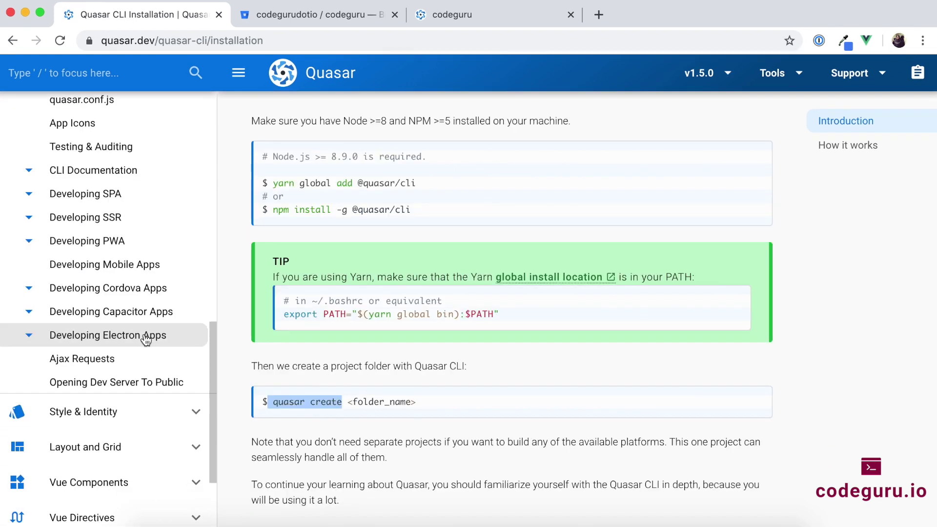
pyautogui.click(156, 334)
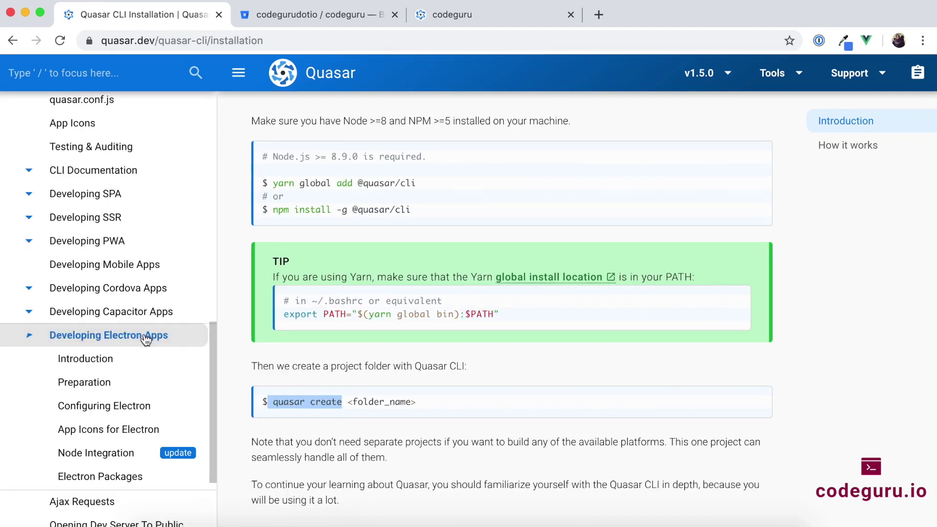
pyautogui.scroll(-4, 149, 351)
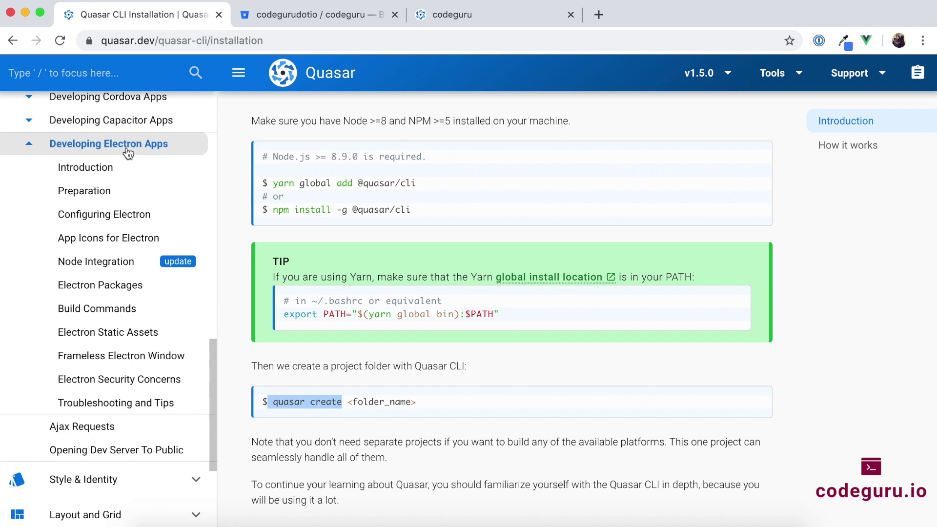
# Open the Electron Preparation page and examine the commands for adding Electron mode and starting Electron development.
pyautogui.click(120, 189)
pyautogui.scroll(-5, 402, 264)
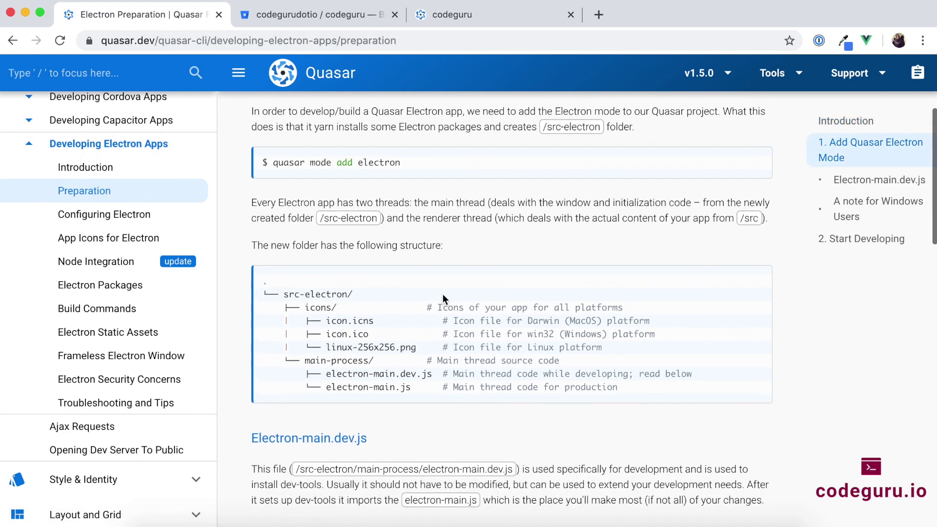
pyautogui.scroll(2, 443, 294)
pyautogui.moveTo(273, 212); pyautogui.dragTo(412, 215)
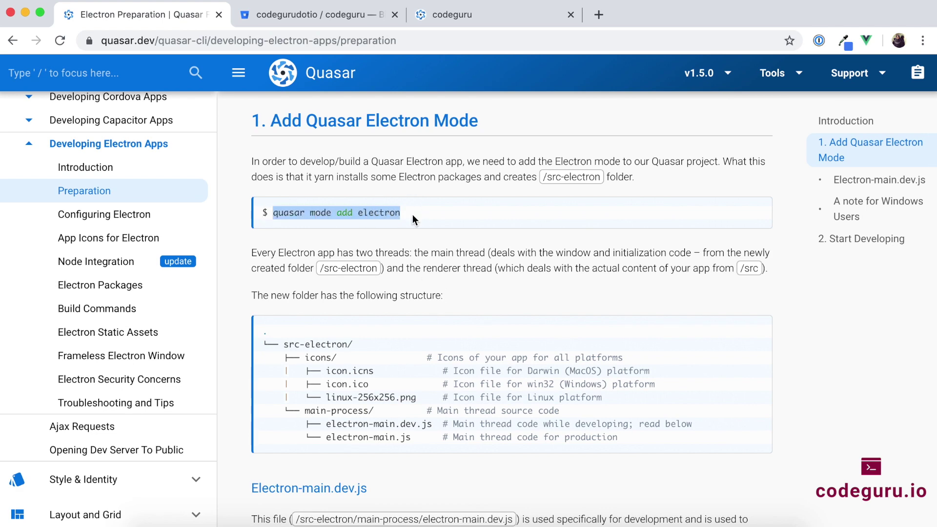
pyautogui.scroll(-17, 412, 215)
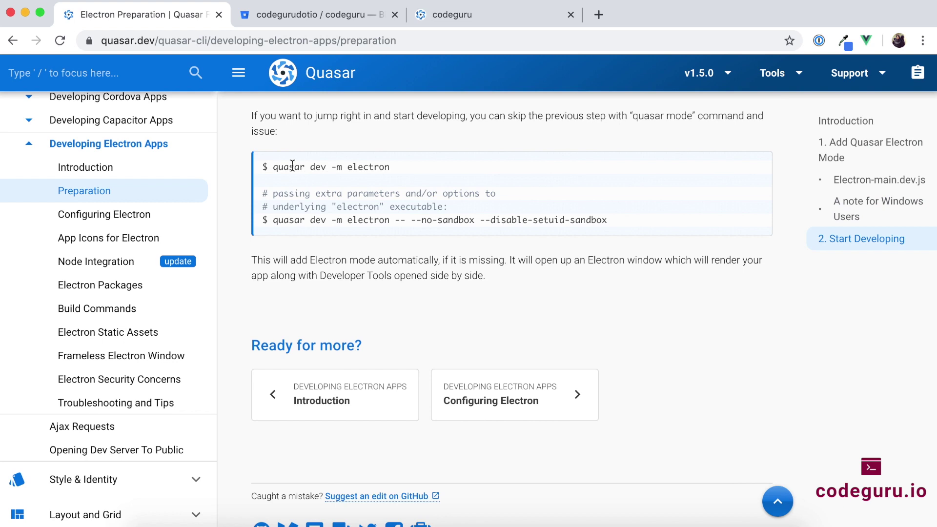
pyautogui.moveTo(272, 167); pyautogui.dragTo(405, 170)
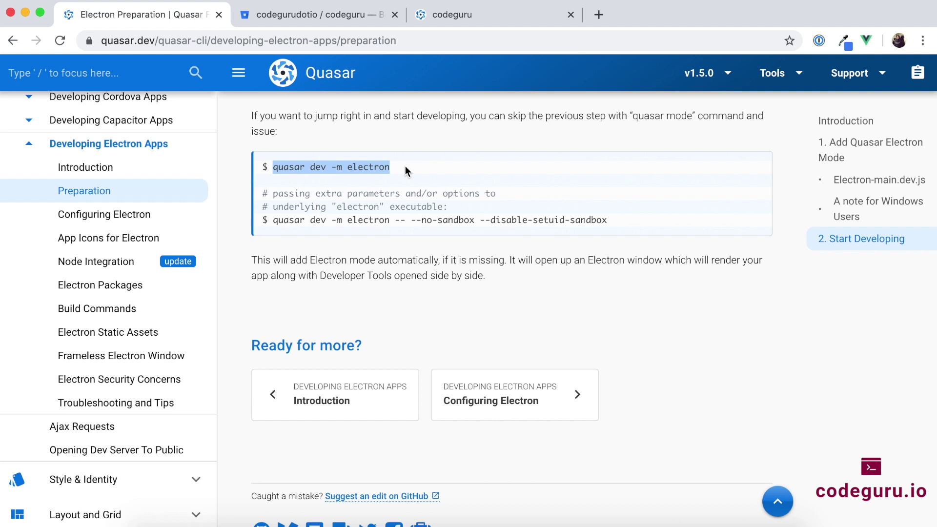
pyautogui.click(405, 166)
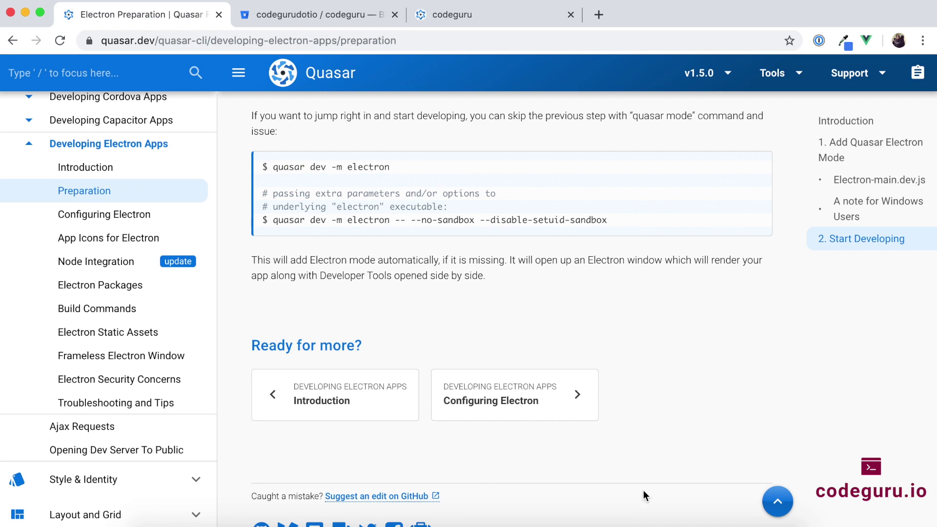
# Switch to the terminal, stop the running development server and clear the screen.
pyautogui.click(705, 522)
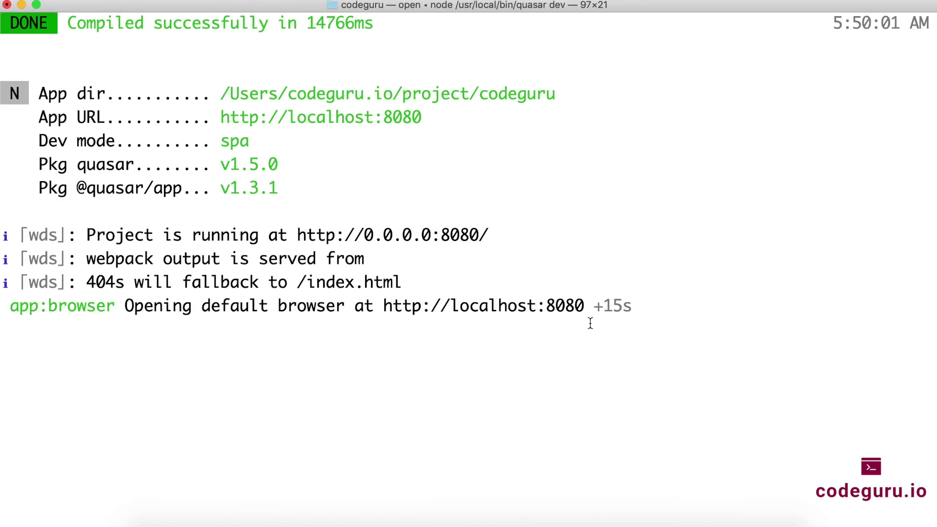
pyautogui.hotkey('ctrl', 'c')
pyautogui.write('clear')
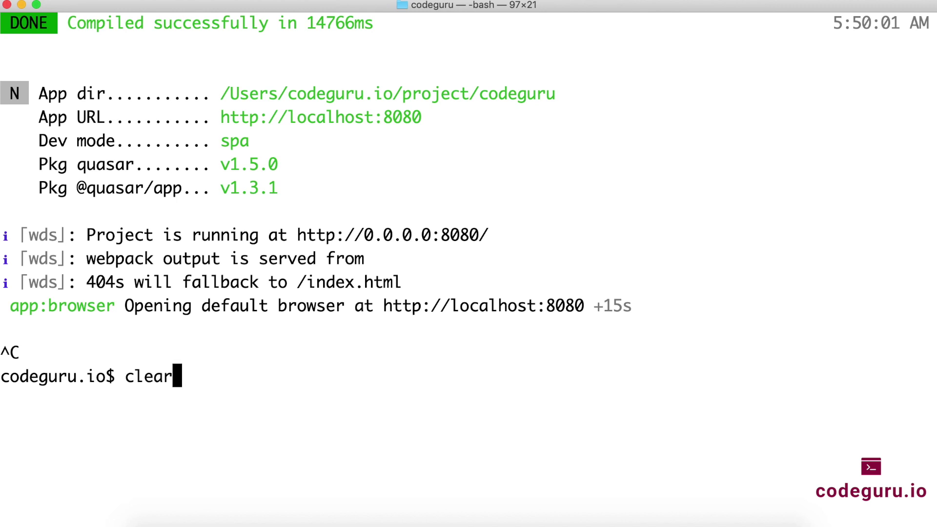
pyautogui.press('Return')
# Launch the project in Electron mode with quasar dev -m electron and highlight the message about the missing mode.
pyautogui.write('quasar')
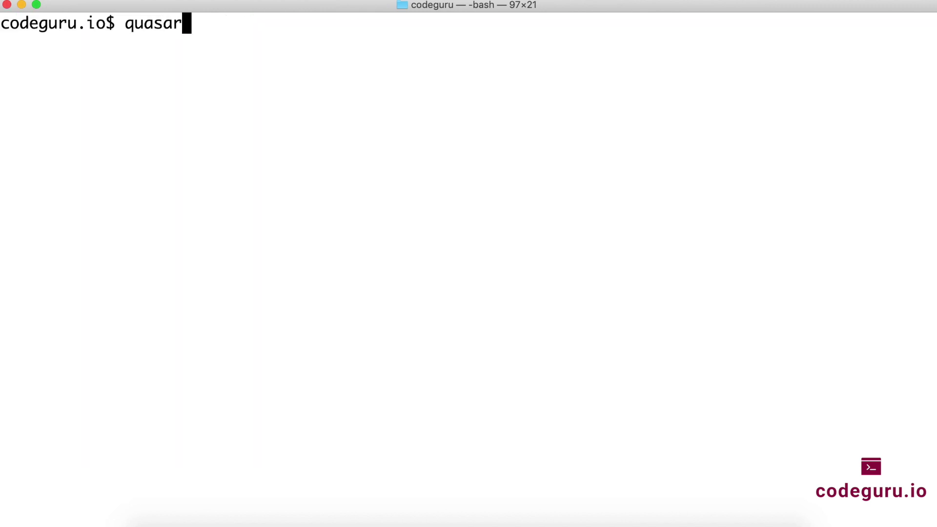
pyautogui.write(' dev -m ')
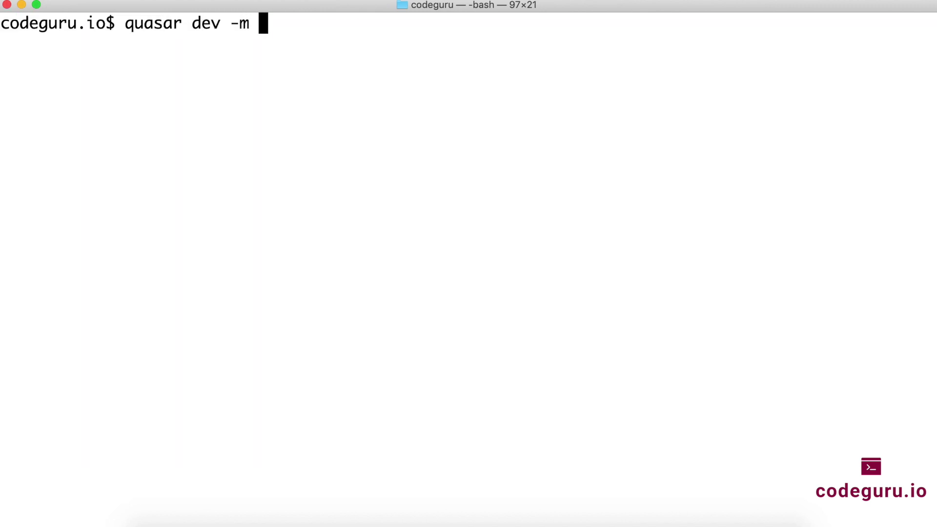
pyautogui.write('electron')
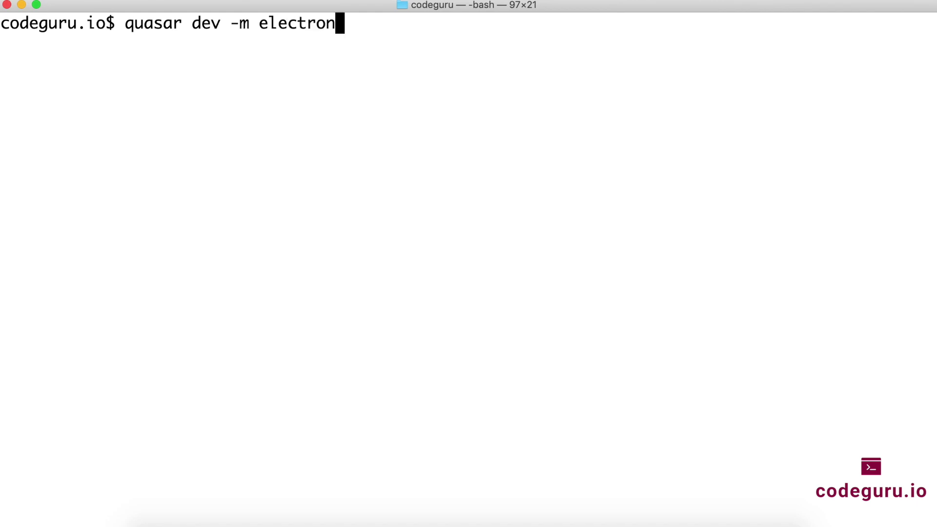
pyautogui.press('Return')
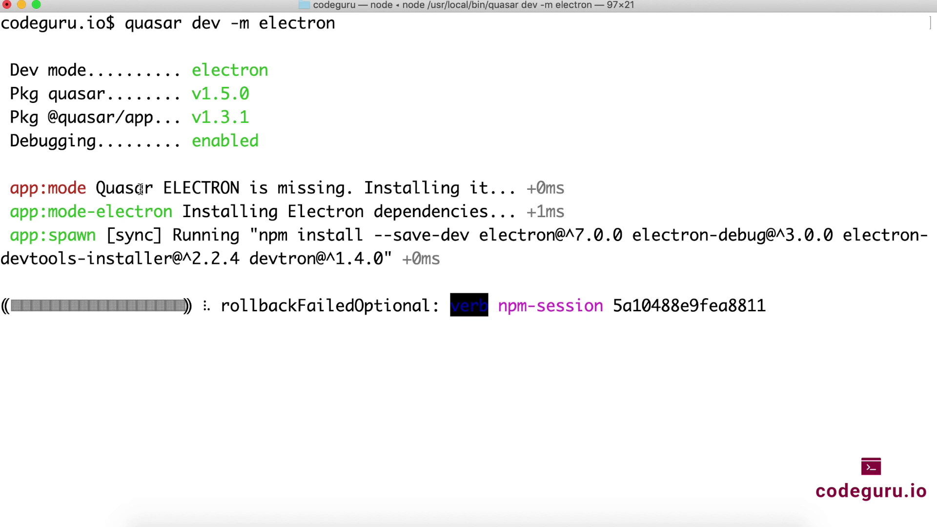
pyautogui.moveTo(88, 190); pyautogui.dragTo(477, 190)
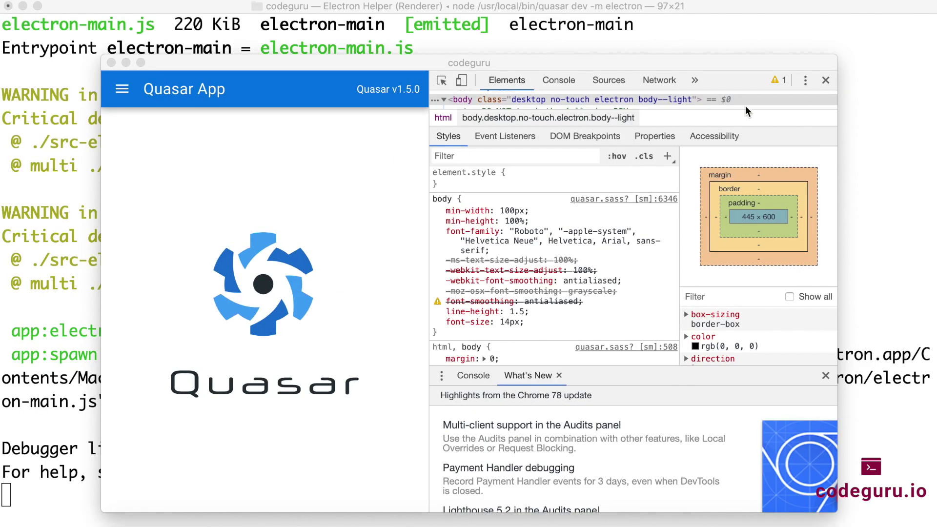
# Close the developer tools in the codeguru Electron window, move the window higher and try its navigation drawer.
pyautogui.click(826, 81)
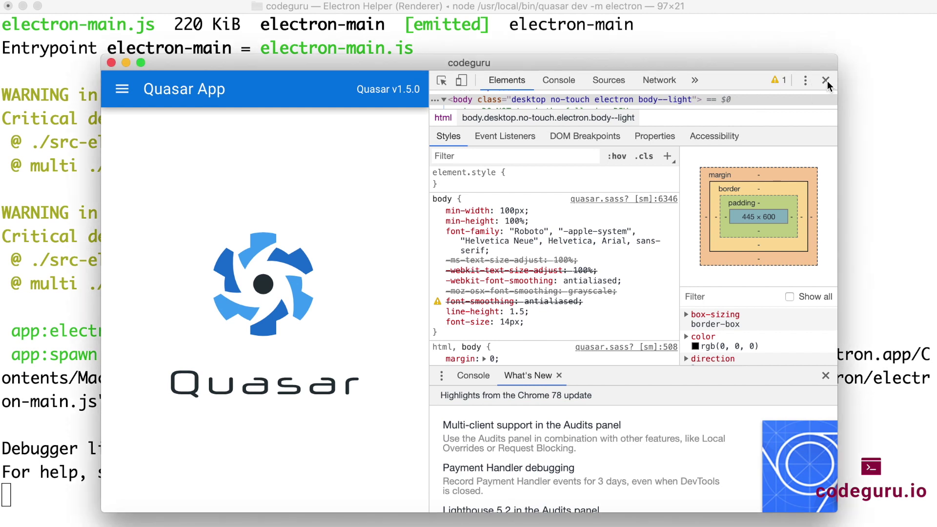
pyautogui.click(825, 81)
pyautogui.moveTo(459, 65); pyautogui.dragTo(468, 27)
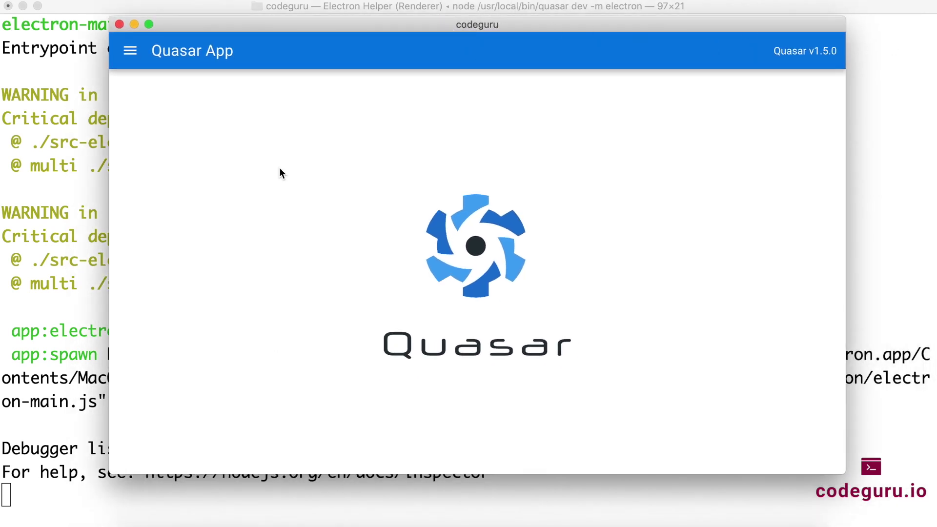
pyautogui.click(141, 59)
pyautogui.click(460, 207)
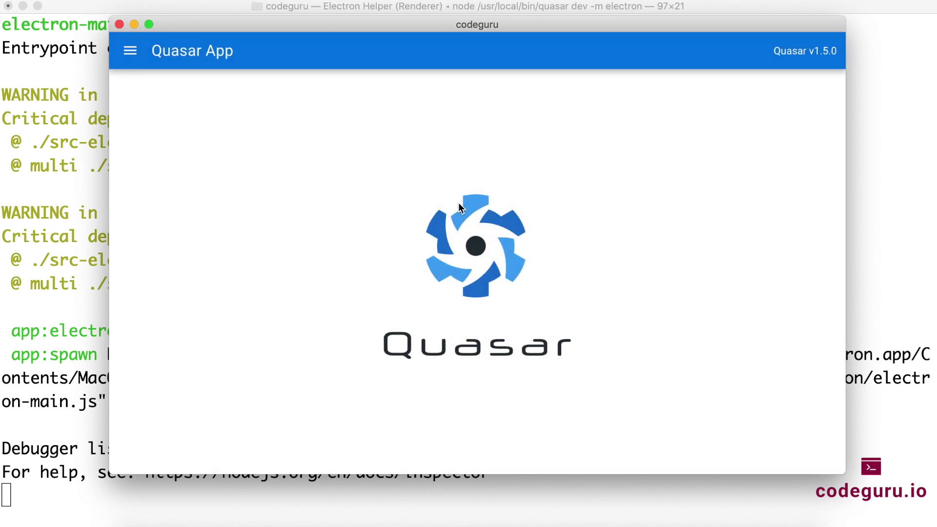